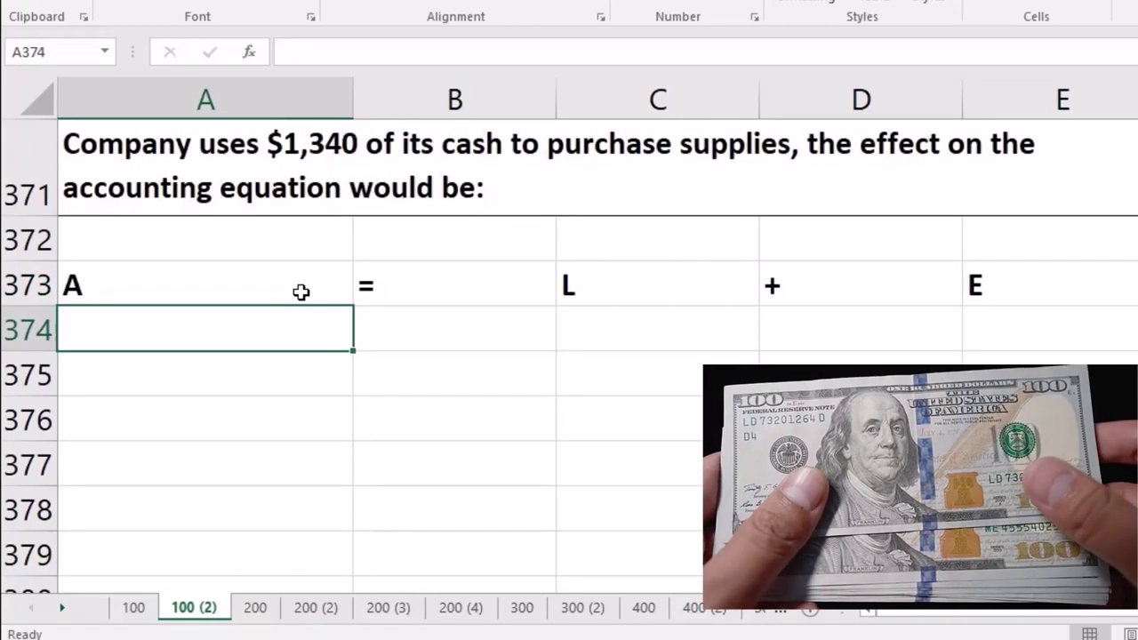
Record the $1,340 supplies purchase under A by entering -1340 in A375 and 1340 in A376
key(Return)
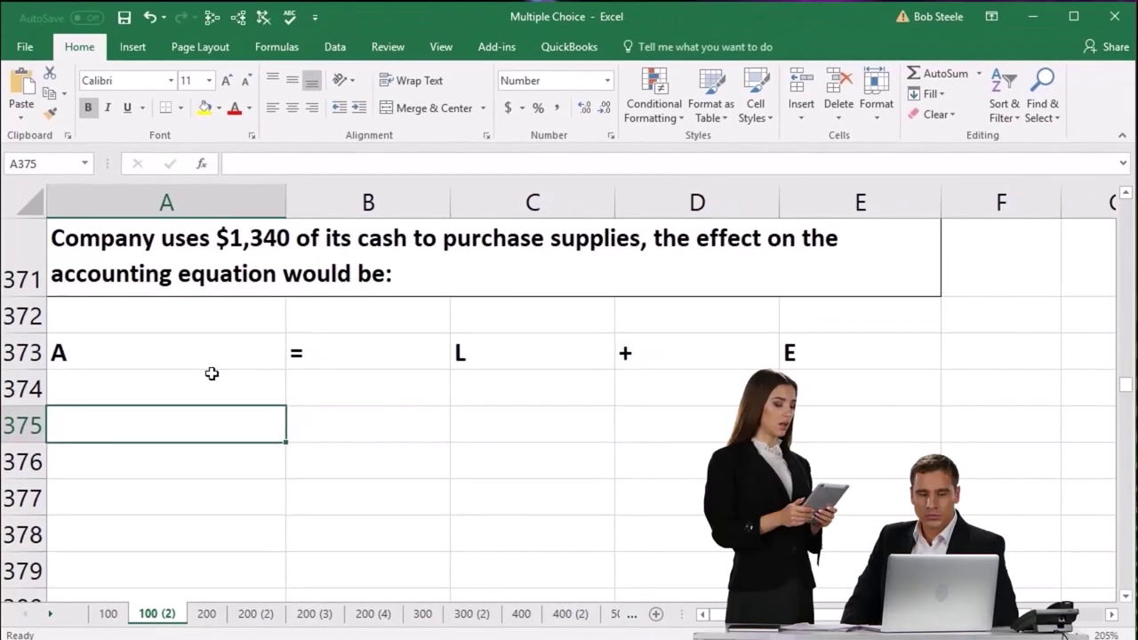
text(-)
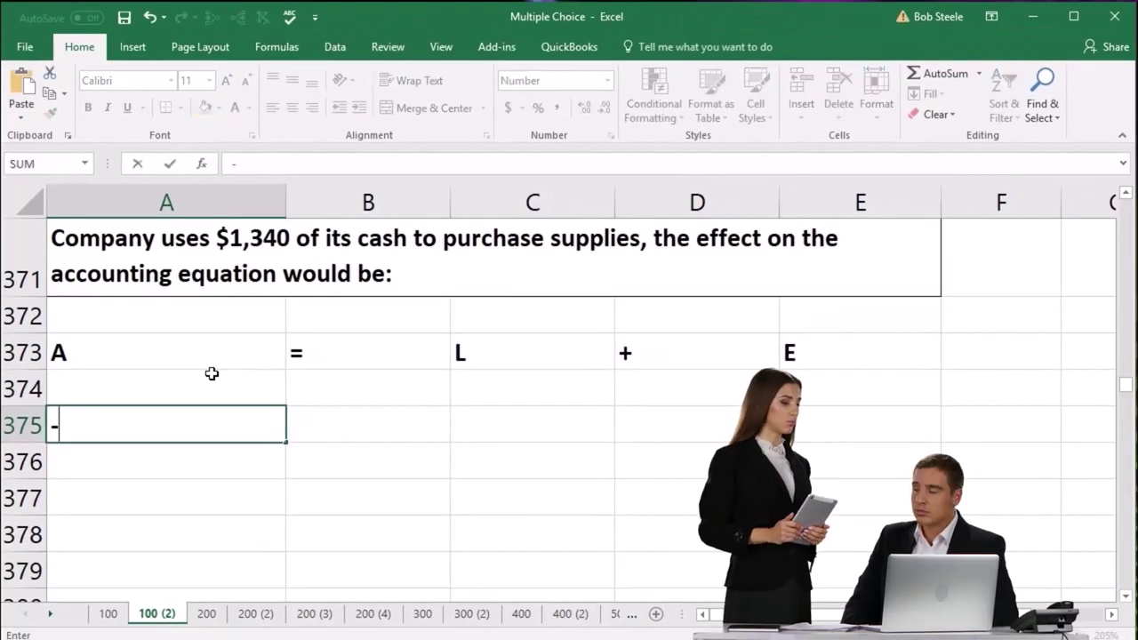
text(134)
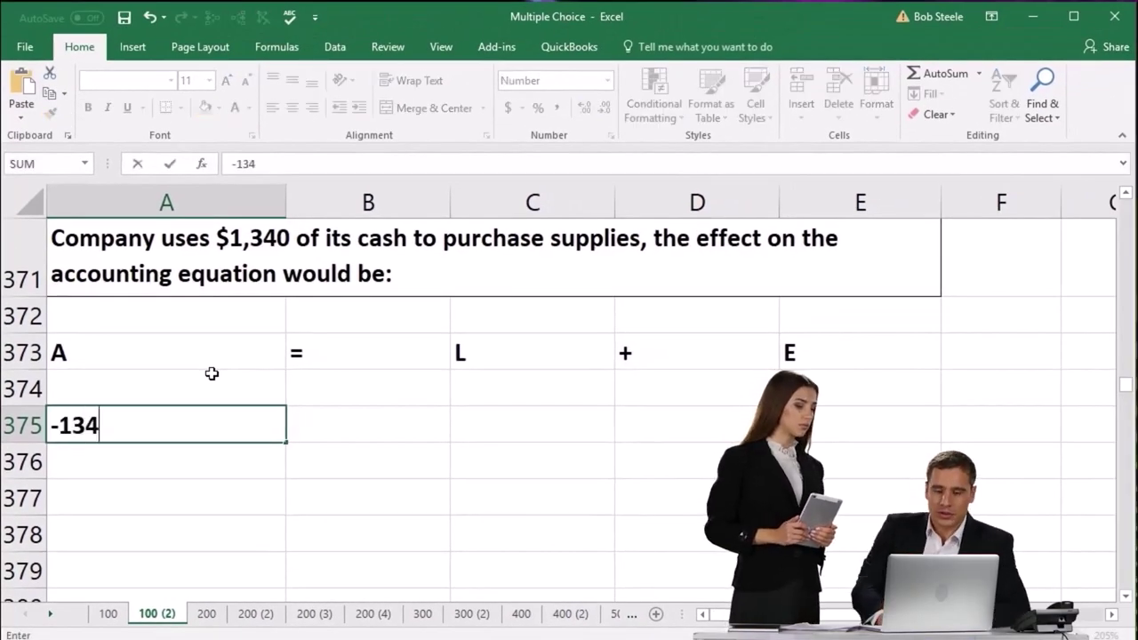
text(0)
key(Return)
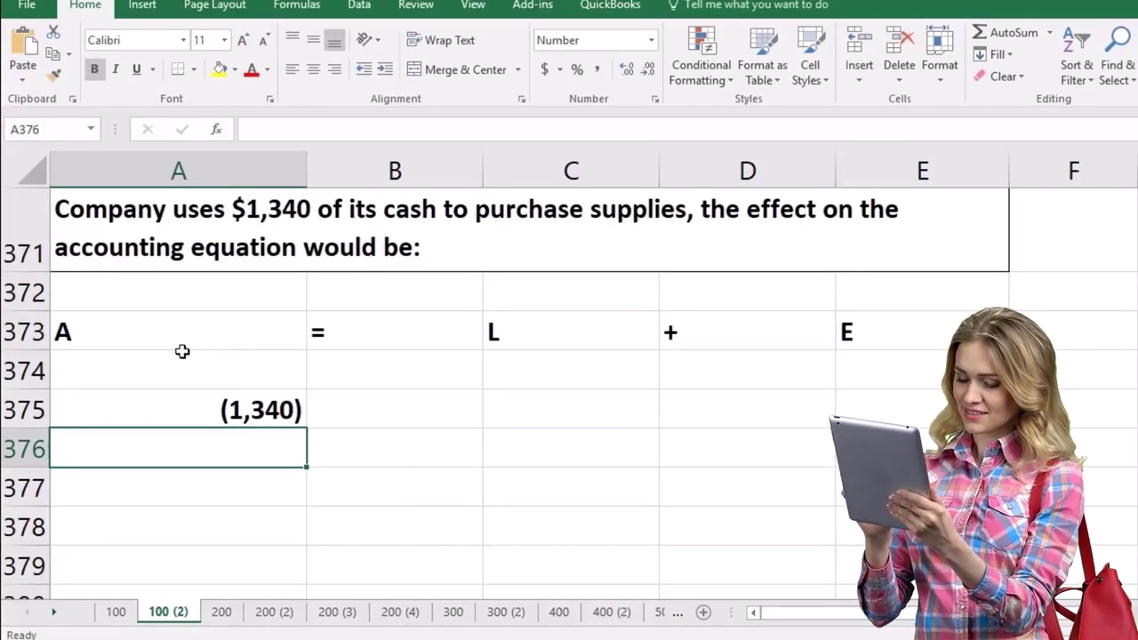
text(1,340)
key(Return)
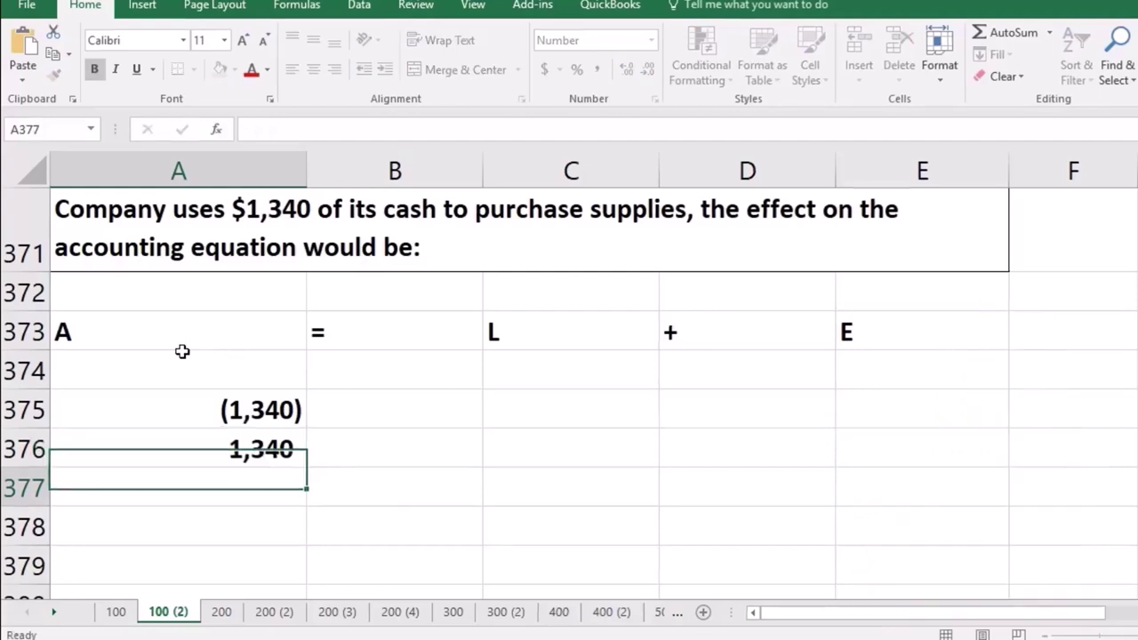
Add a SUM formula in A377 that totals the two asset amounts in A375:A376
text(+)
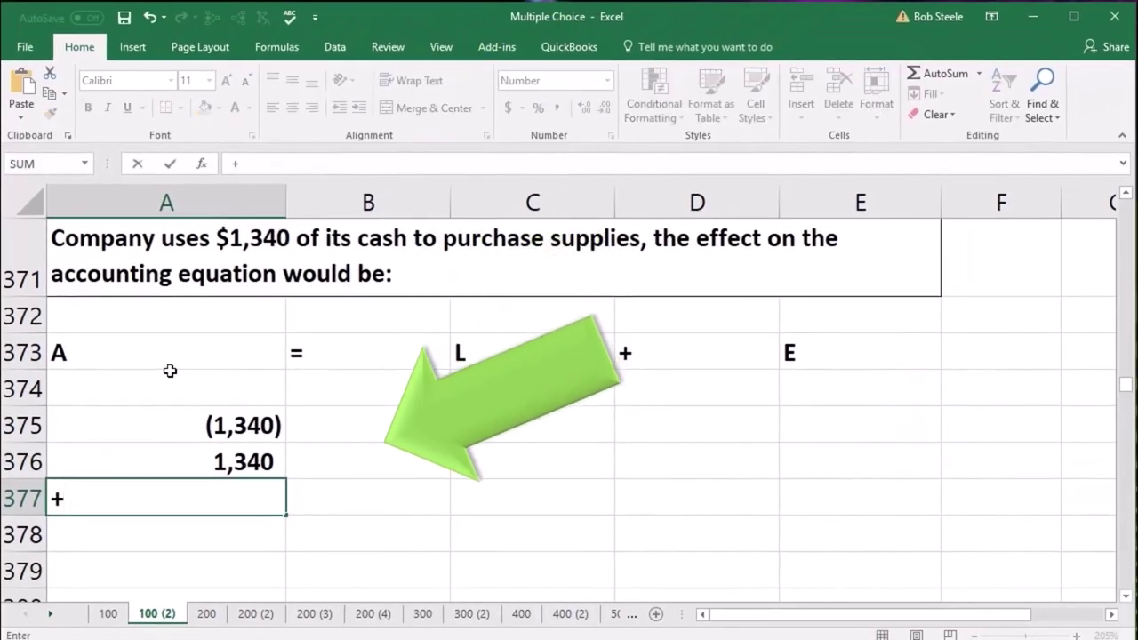
text(sum)
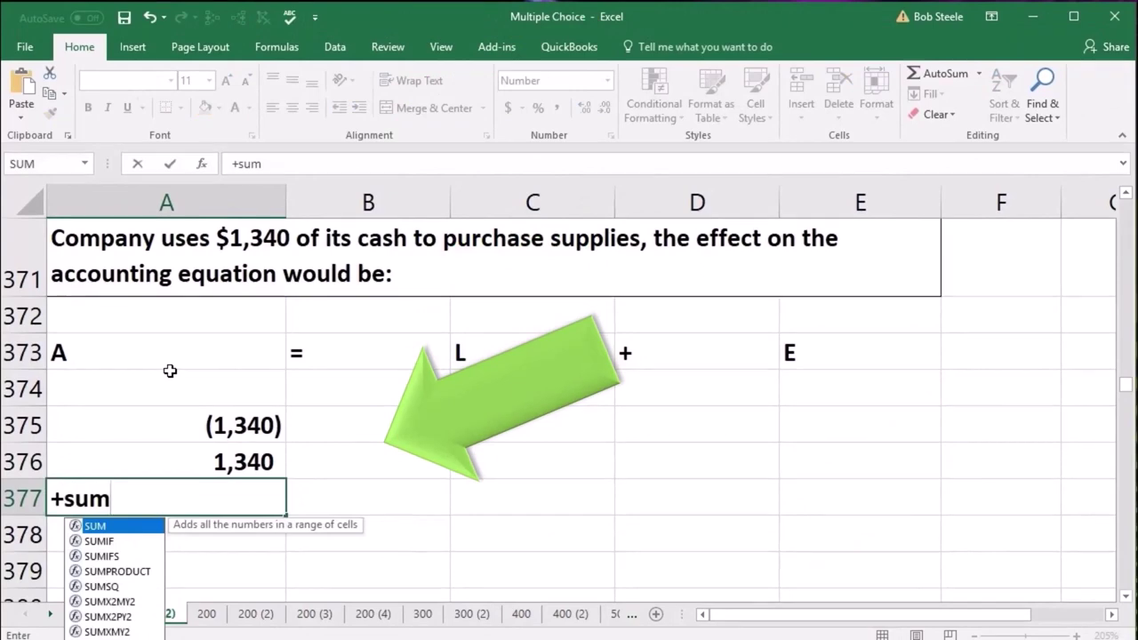
text(()
key(Up)
key(shift+Up)
key(Return)
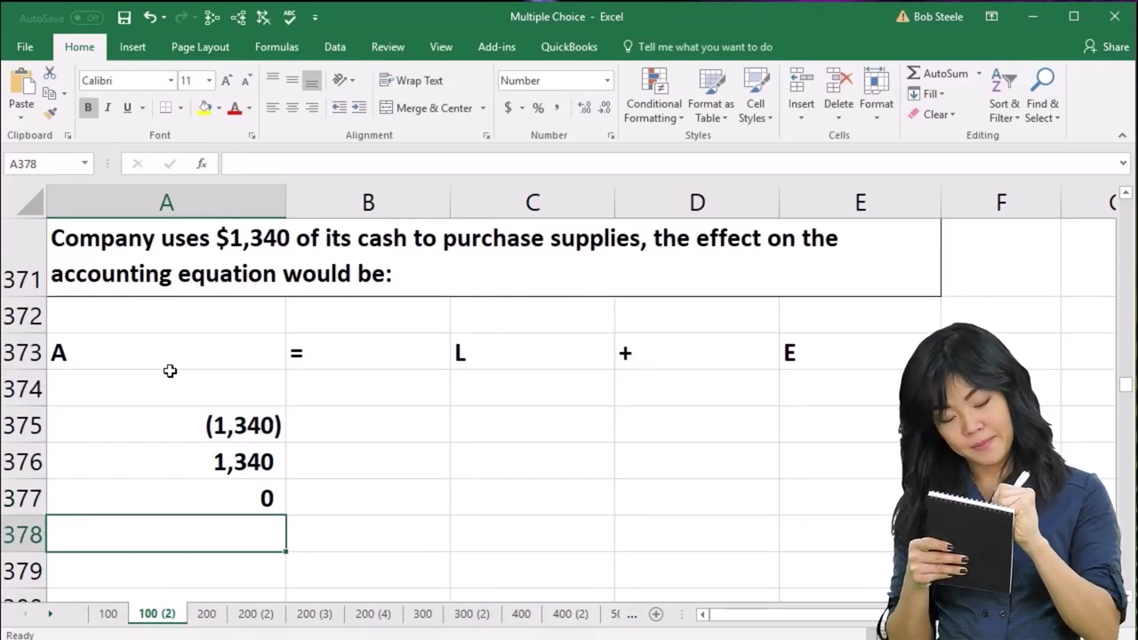
click(170, 353)
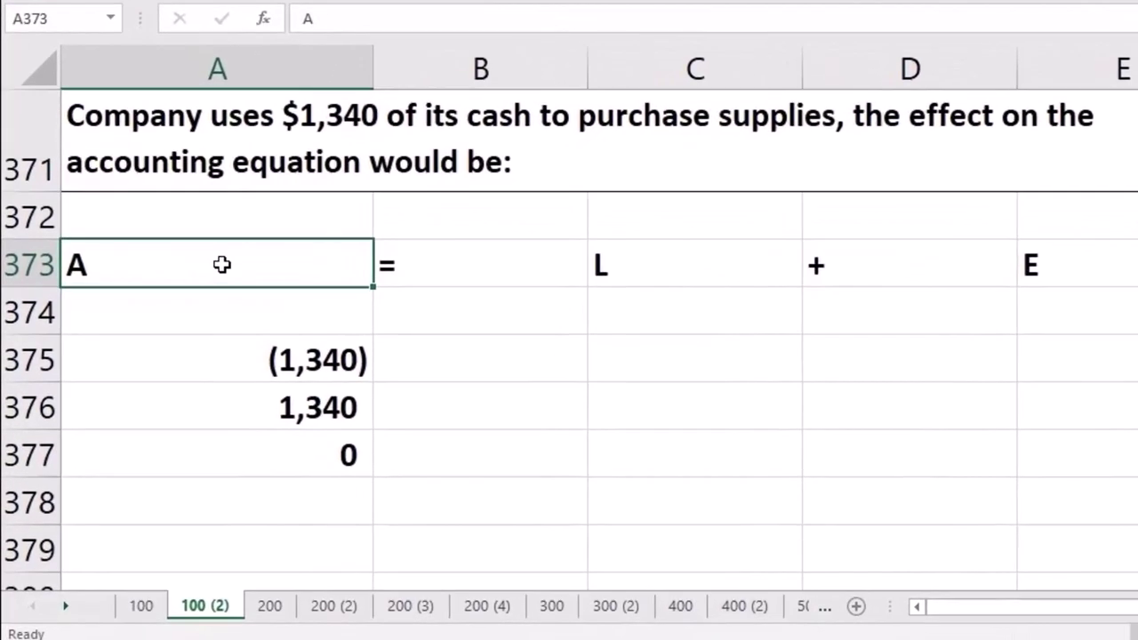
click(638, 267)
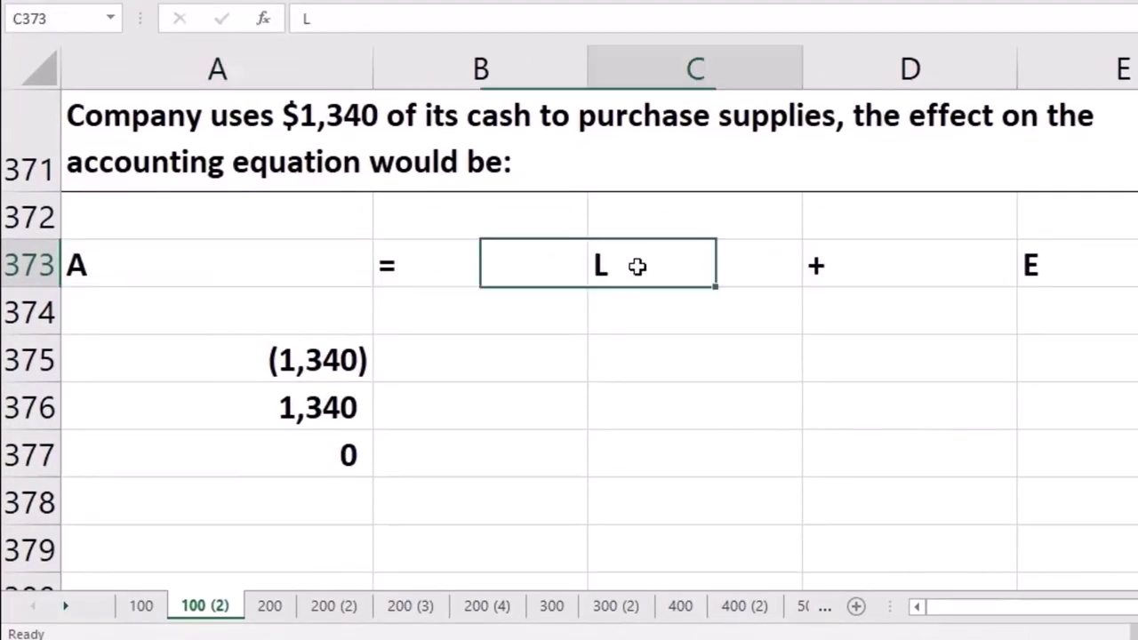
click(1029, 279)
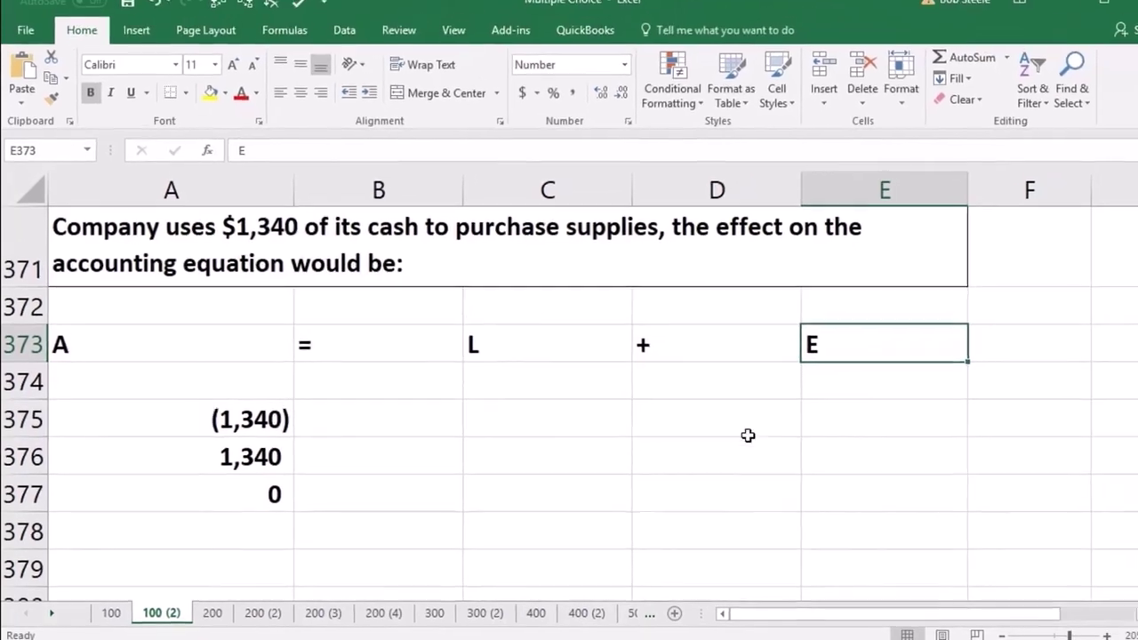
click(198, 402)
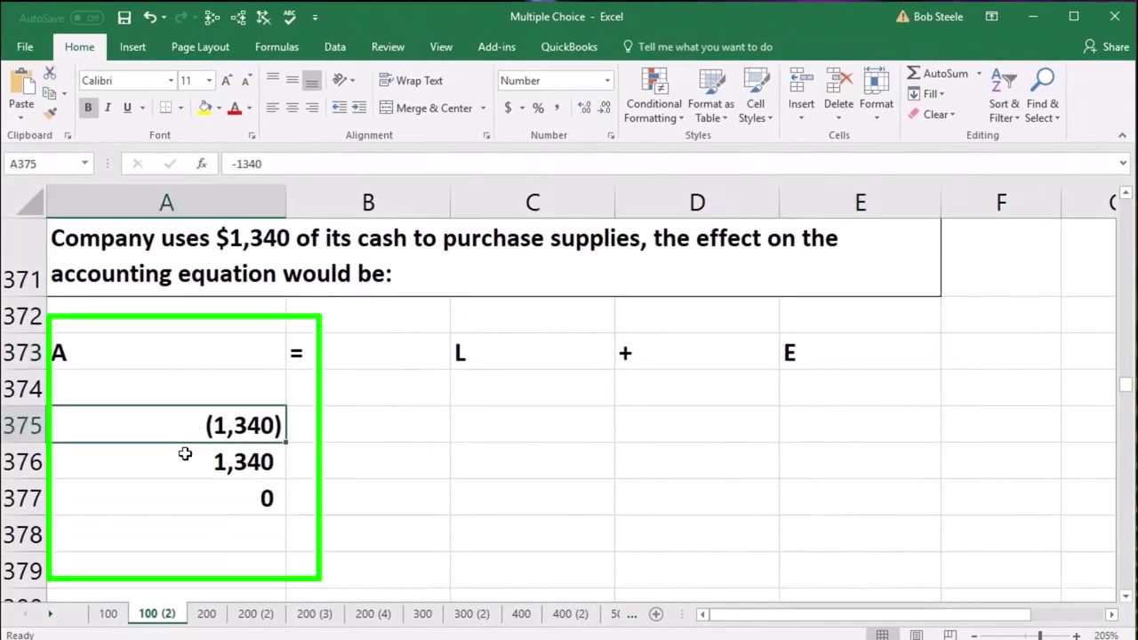
click(184, 458)
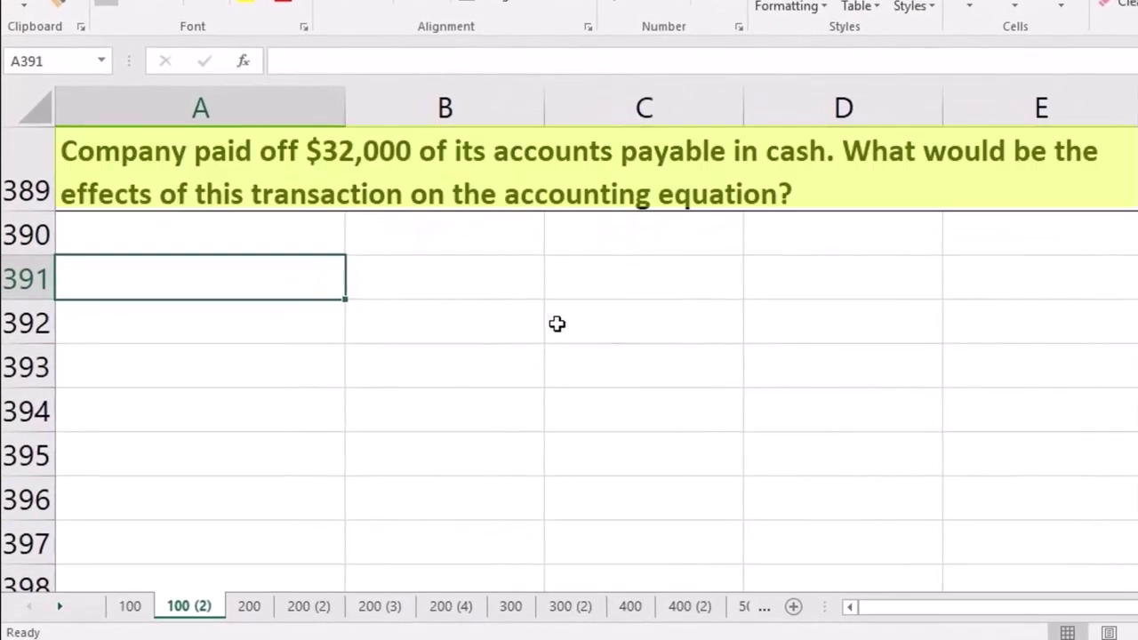
Enter the accounting equation header A = L + E across B391:F391, one symbol per cell, for the $32,000 accounts payable question
click(448, 302)
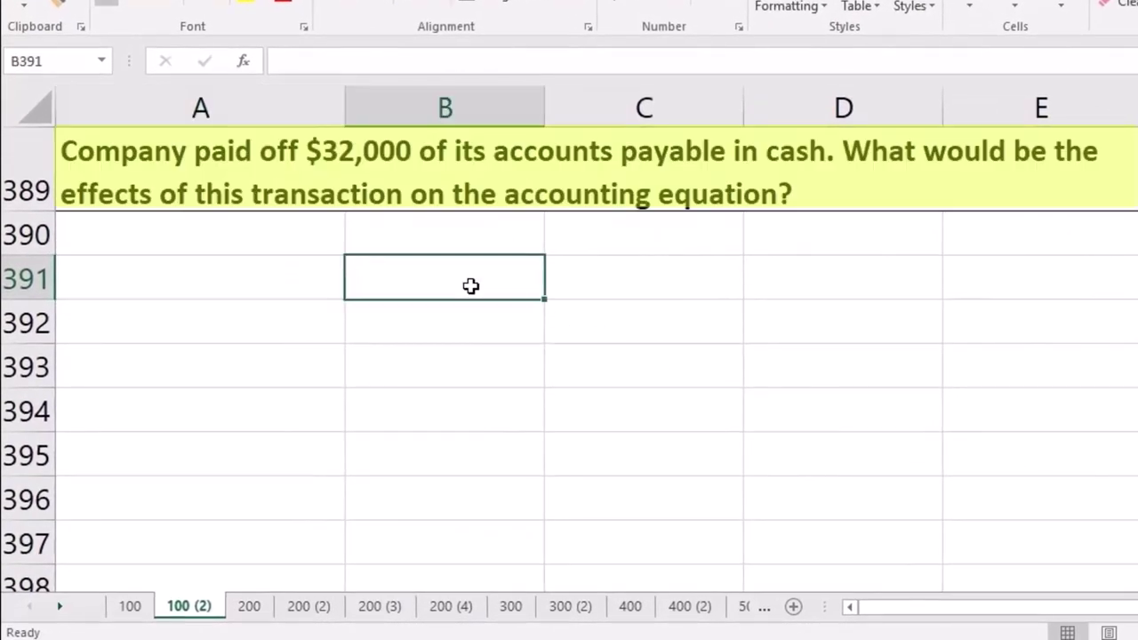
key(Tab)
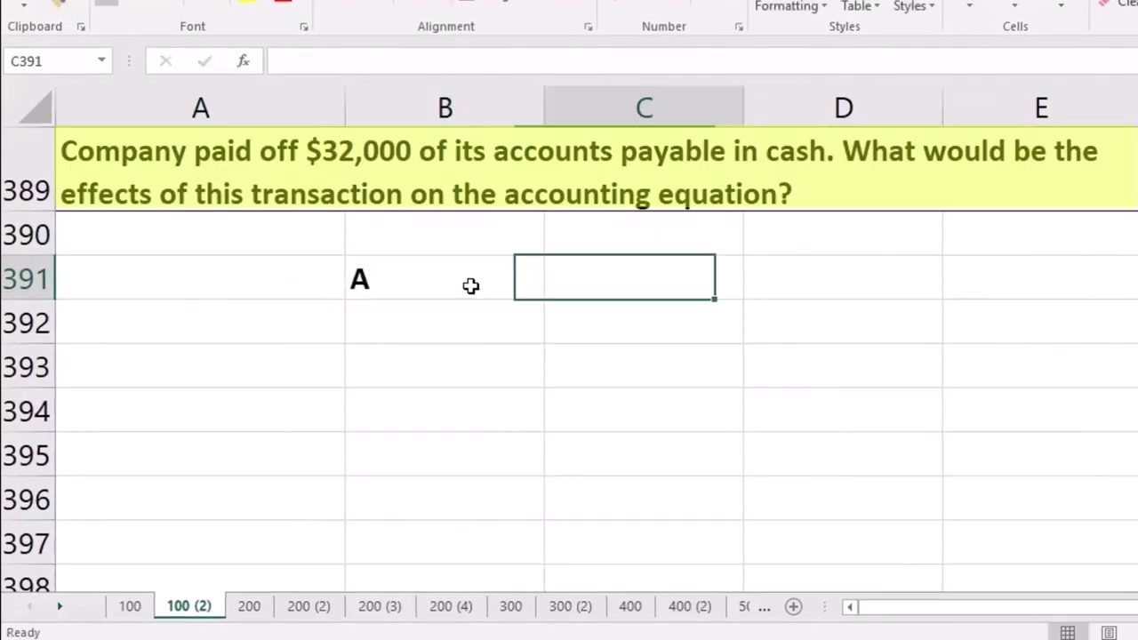
text(=)
key(Tab)
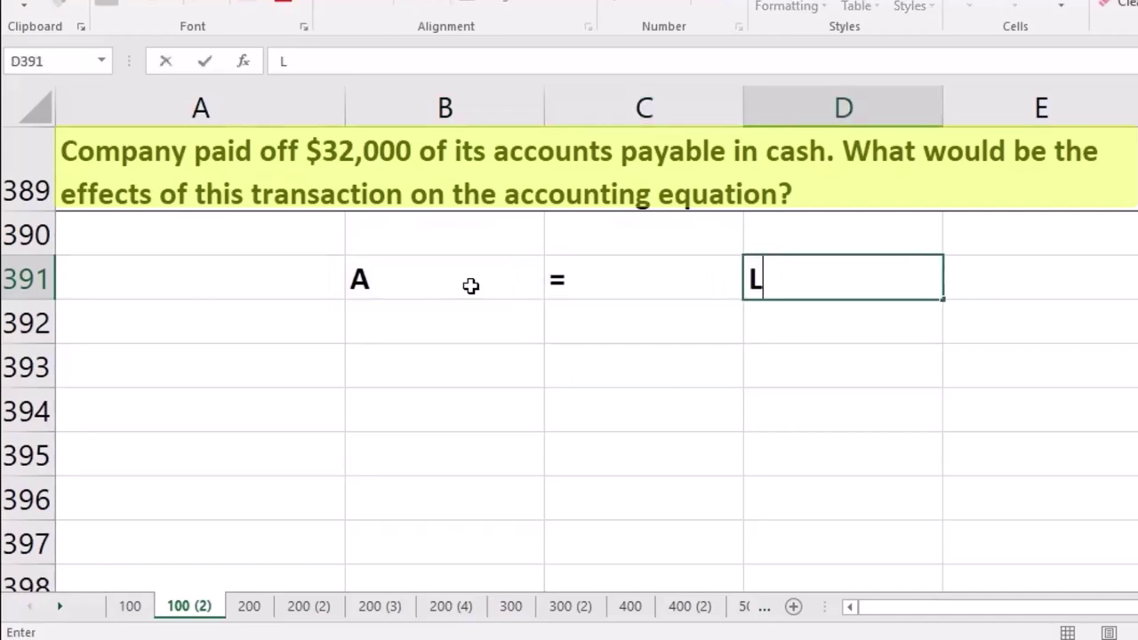
key(Tab)
text(+)
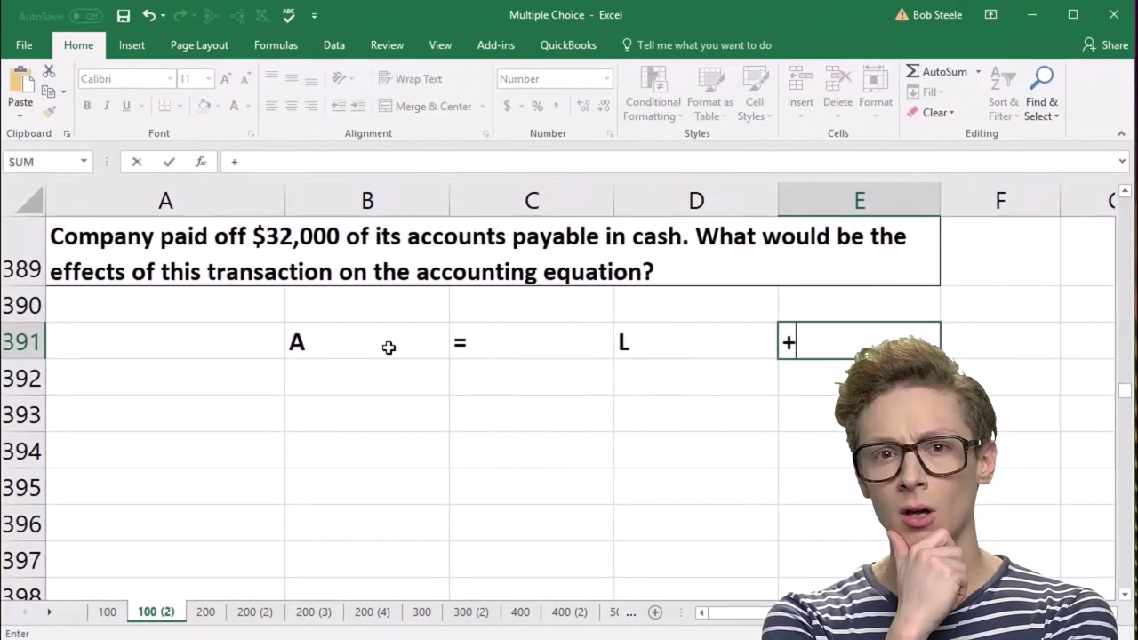
key(Tab)
text(E)
key(Return)
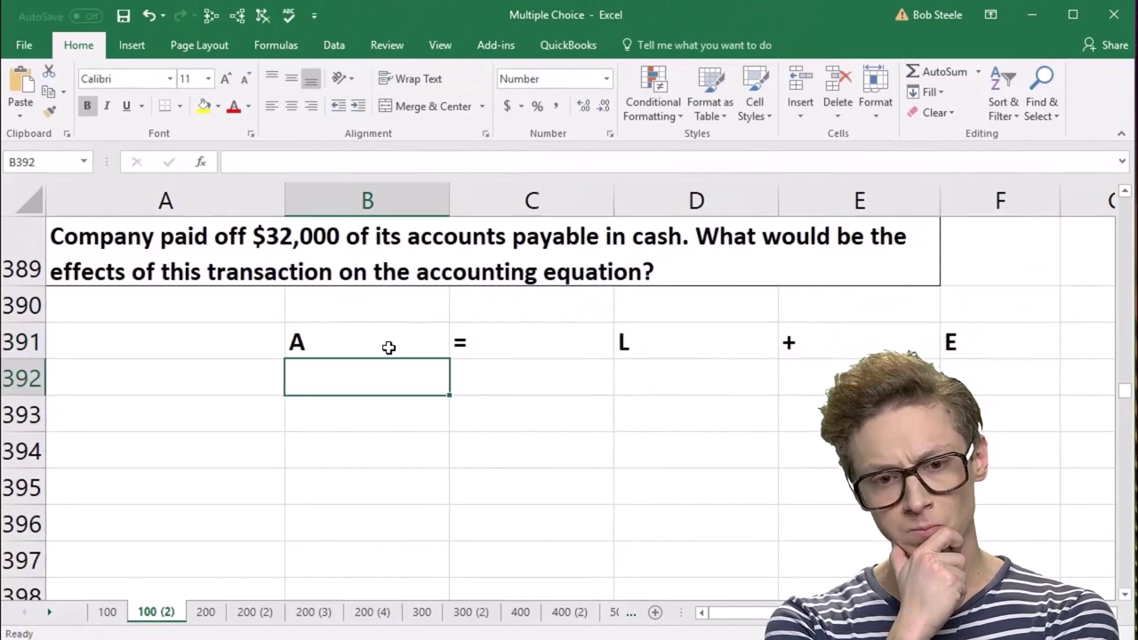
Label A392 Cash and enter -32000 under A in B392
key(Left)
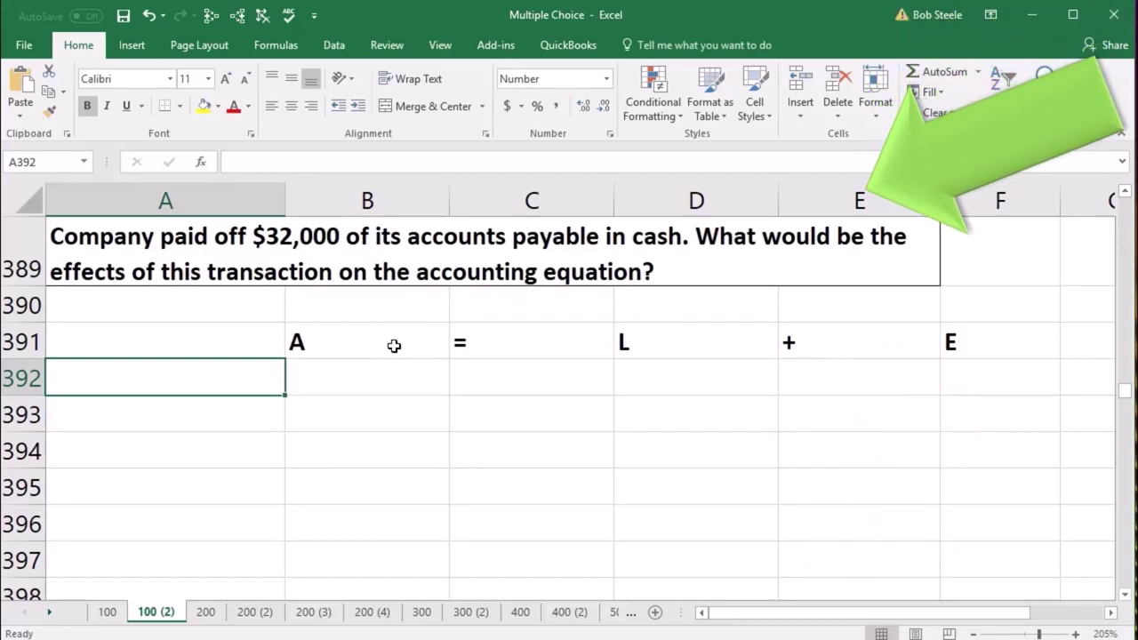
text(Cash)
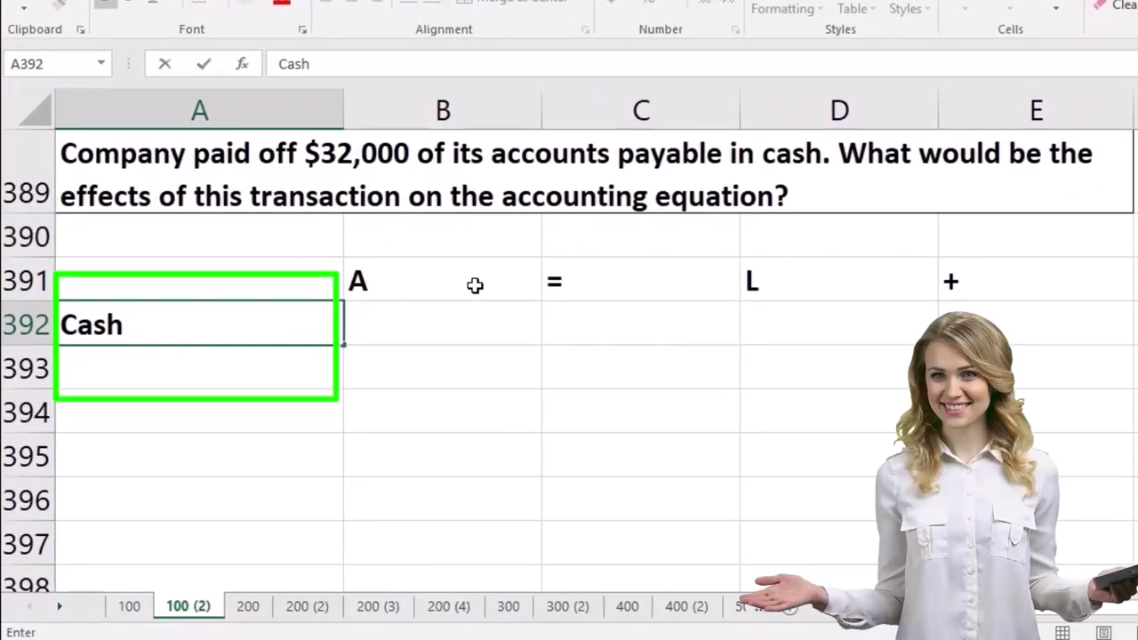
key(Tab)
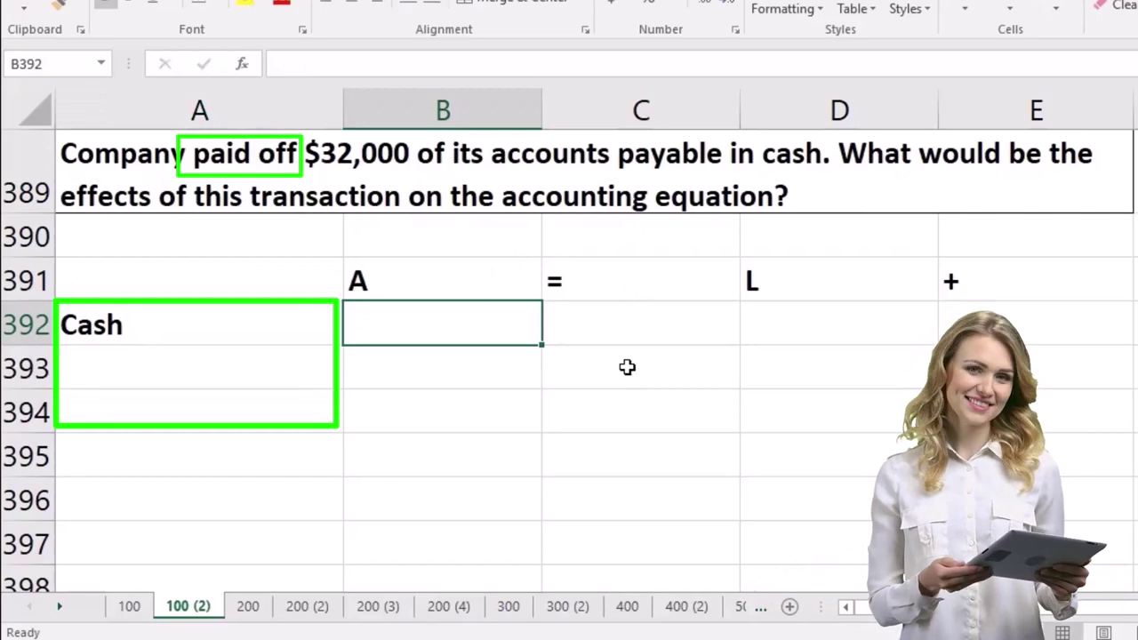
text(-32000)
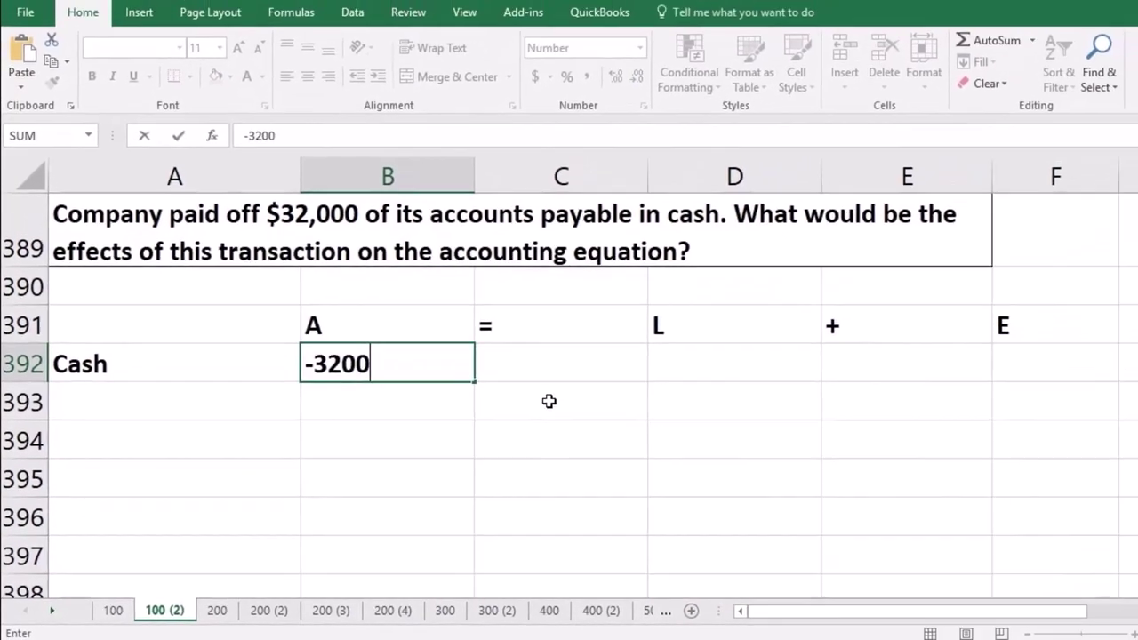
key(Return)
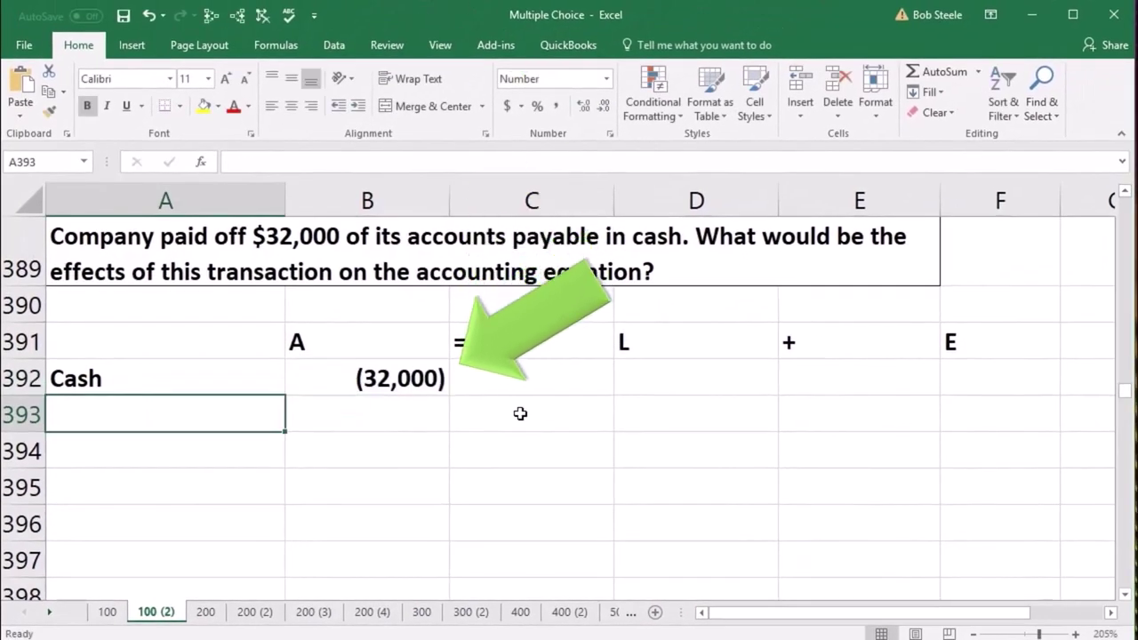
Label A393 AP and enter -32000 under L in D393
text(A)
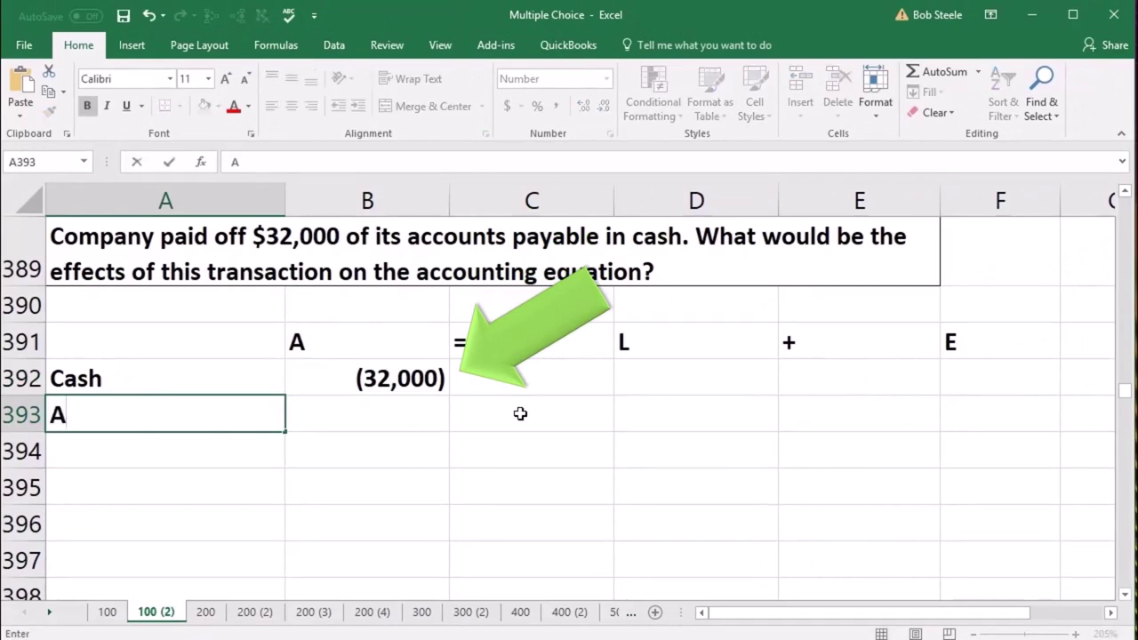
text(P)
click(520, 413)
key(Tab)
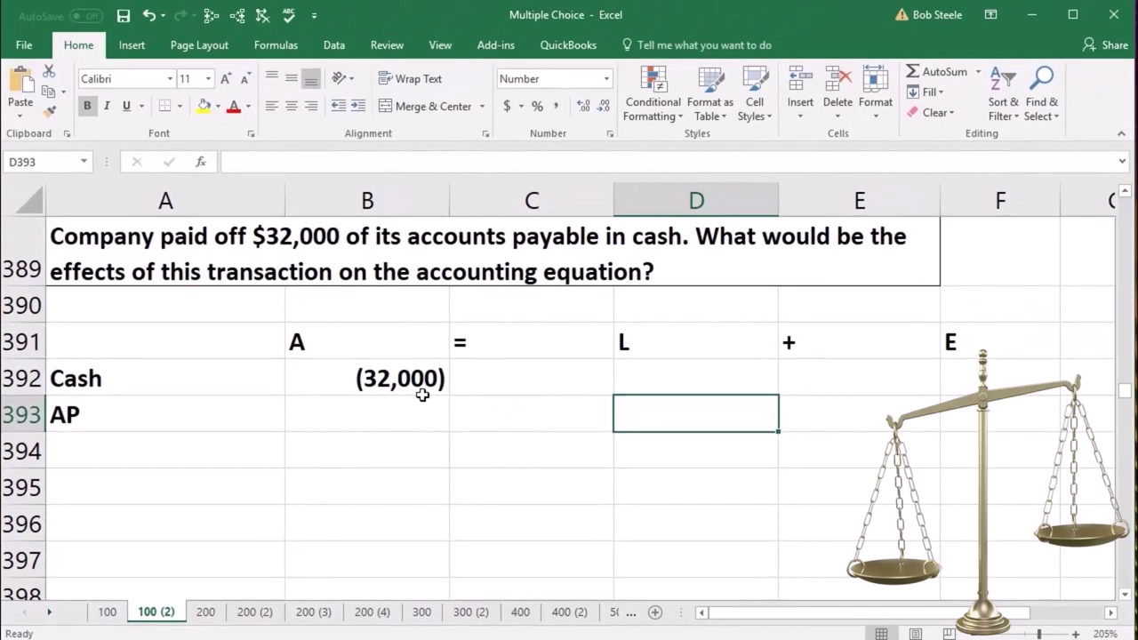
click(479, 326)
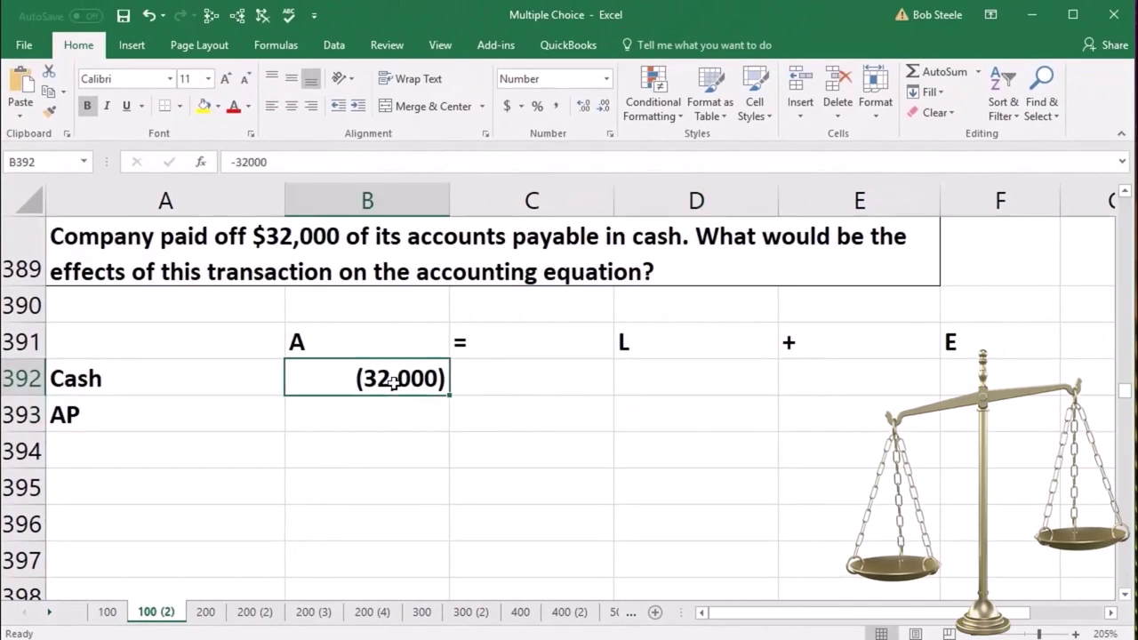
click(668, 416)
text(-3200)
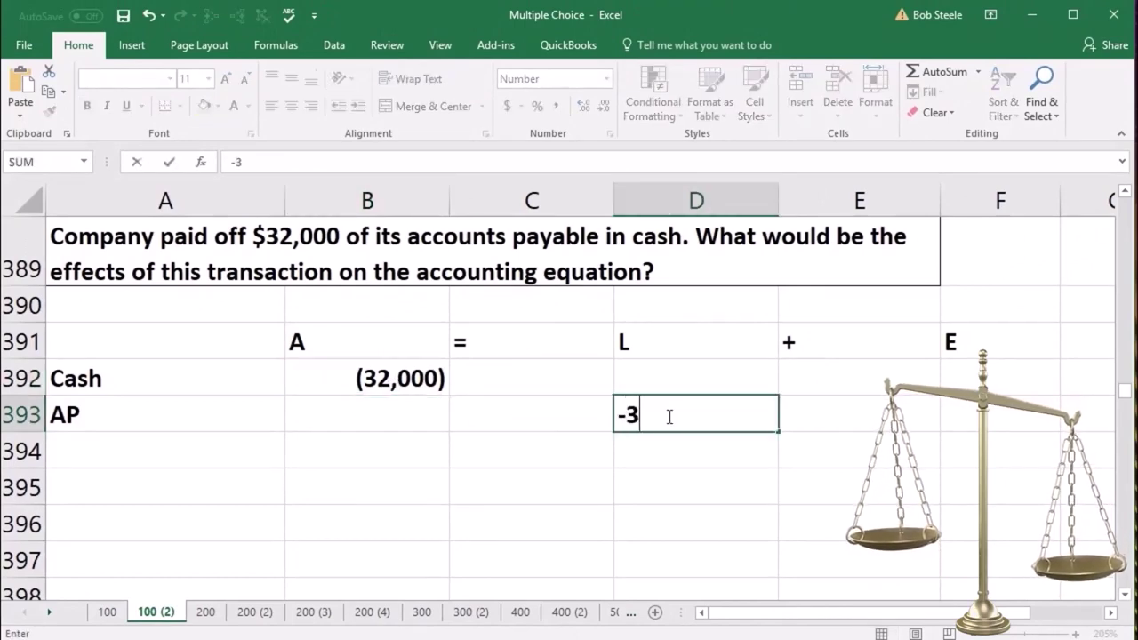
text(00)
key(Return)
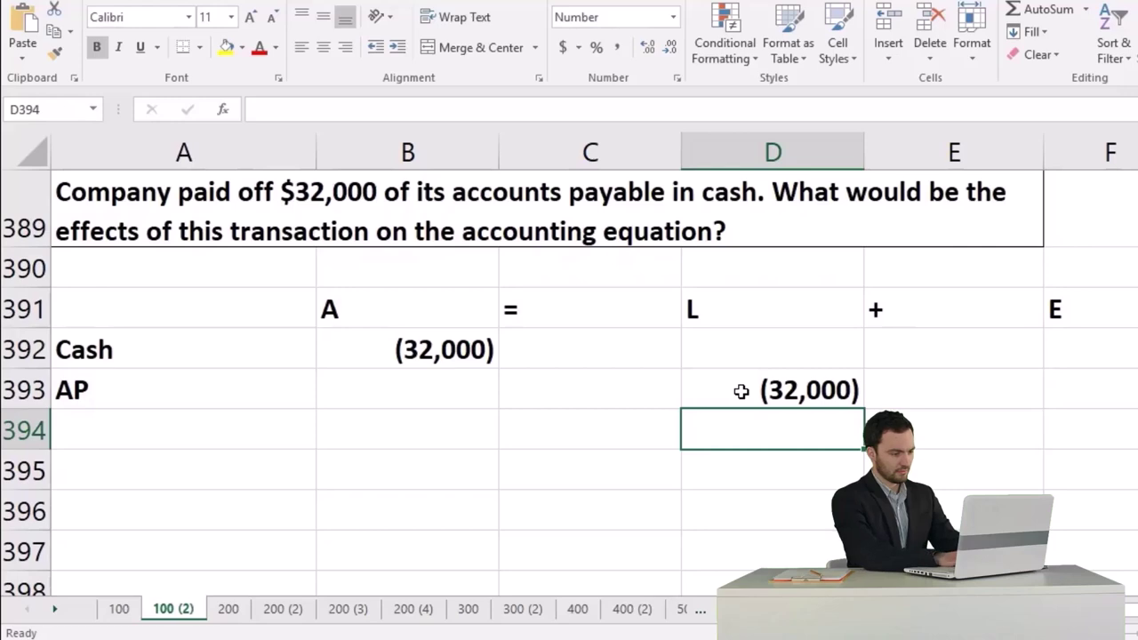
click(441, 326)
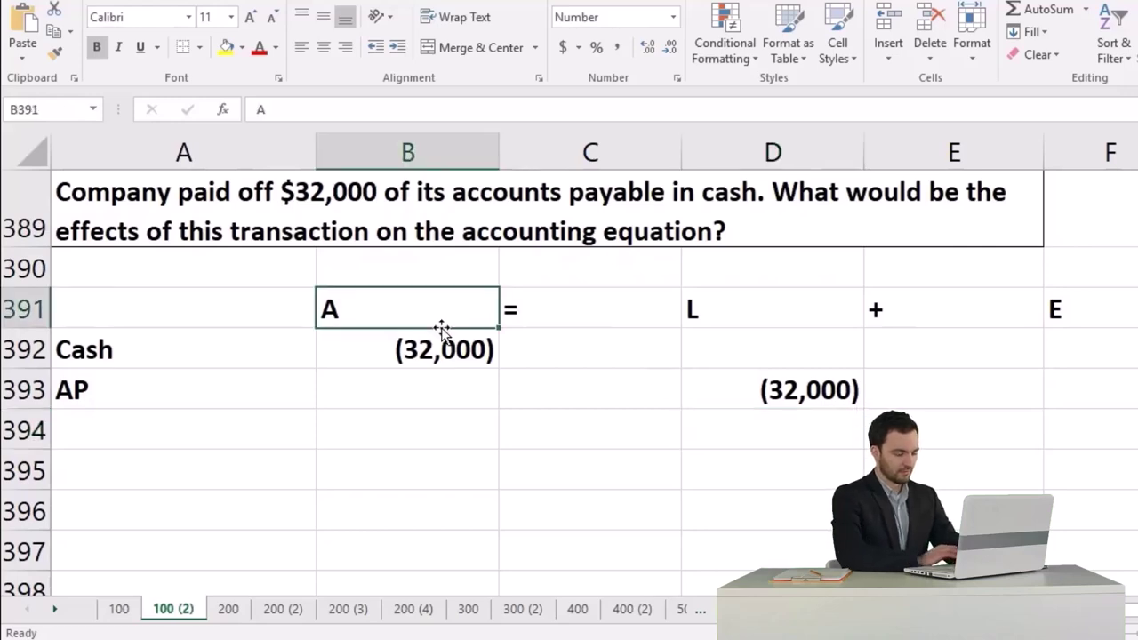
click(725, 316)
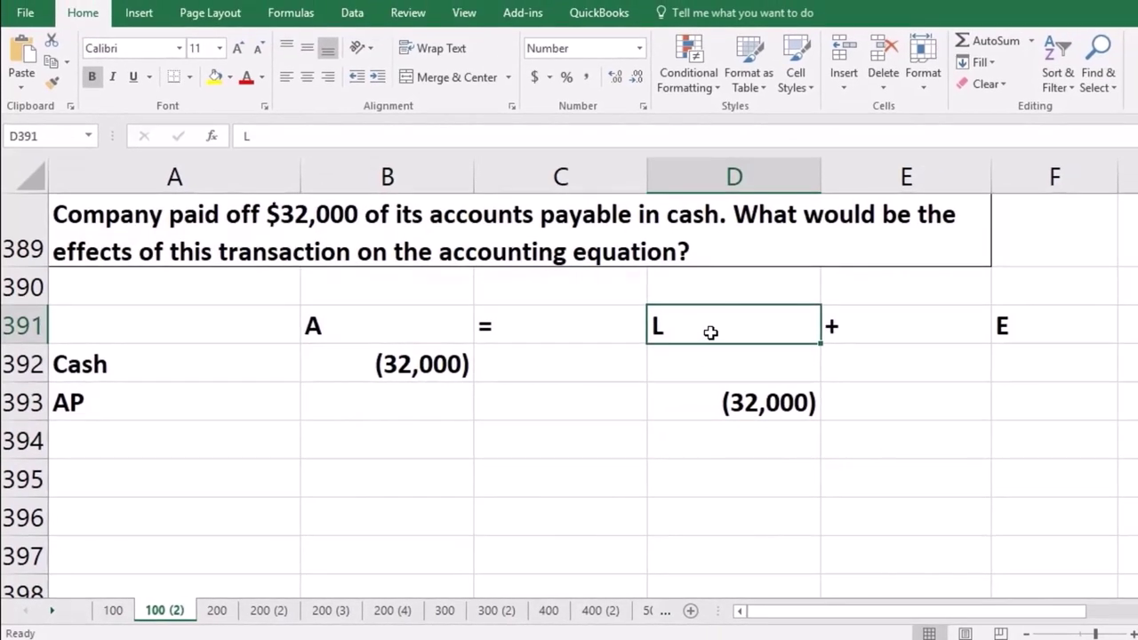
click(1040, 322)
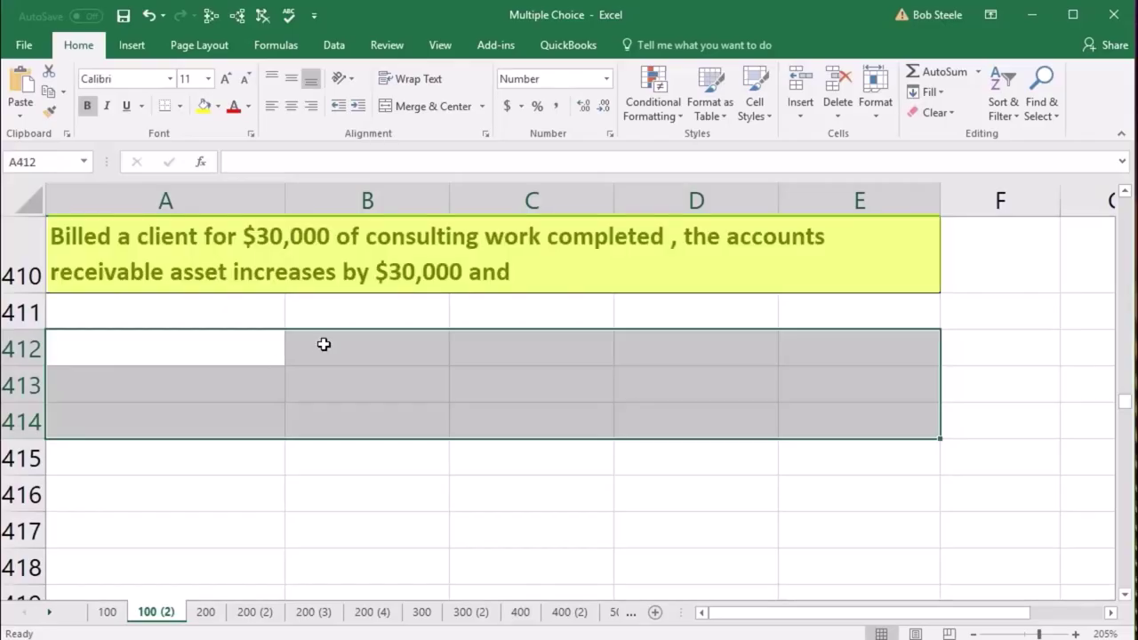
Enter the accounting equation header A = L + E across B412:F412, one symbol per cell, for the $30,000 consulting question
click(324, 344)
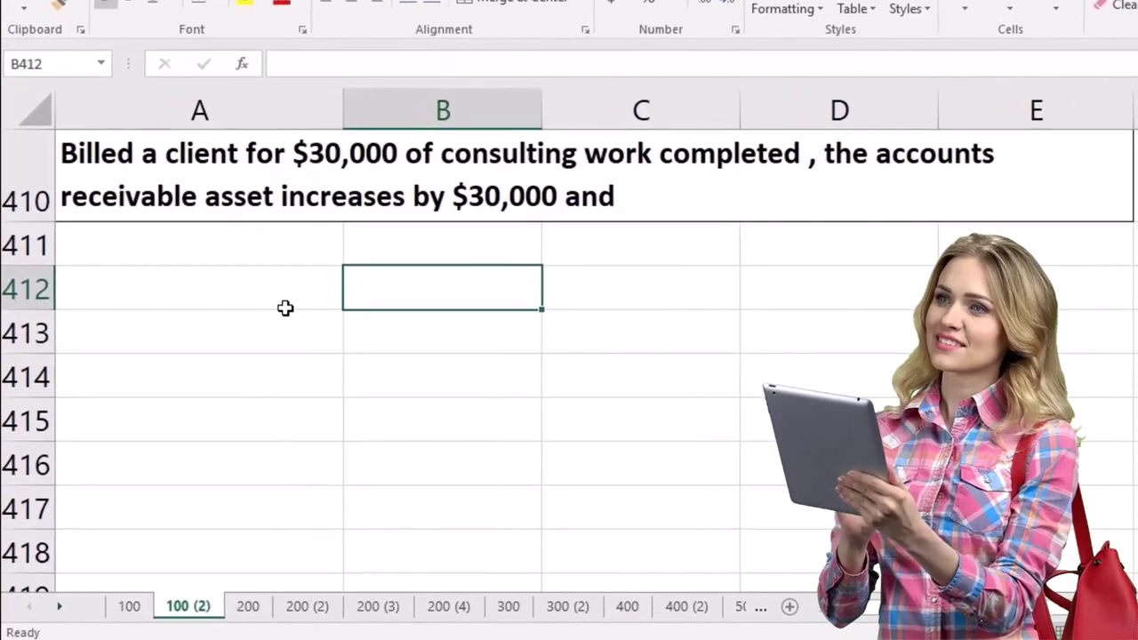
text(A)
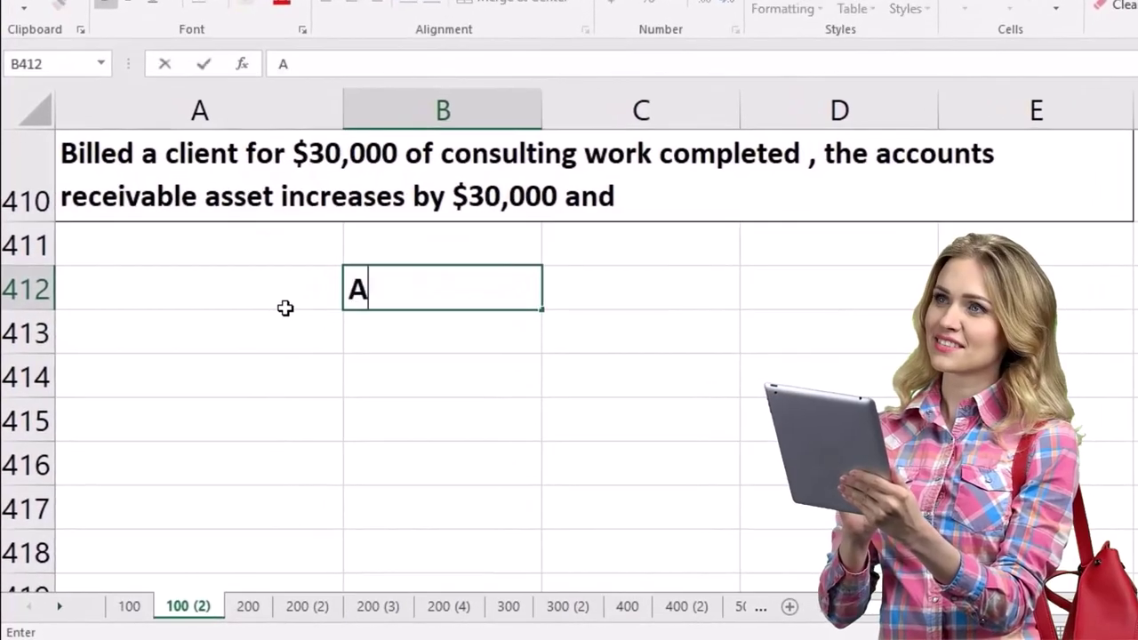
key(Tab)
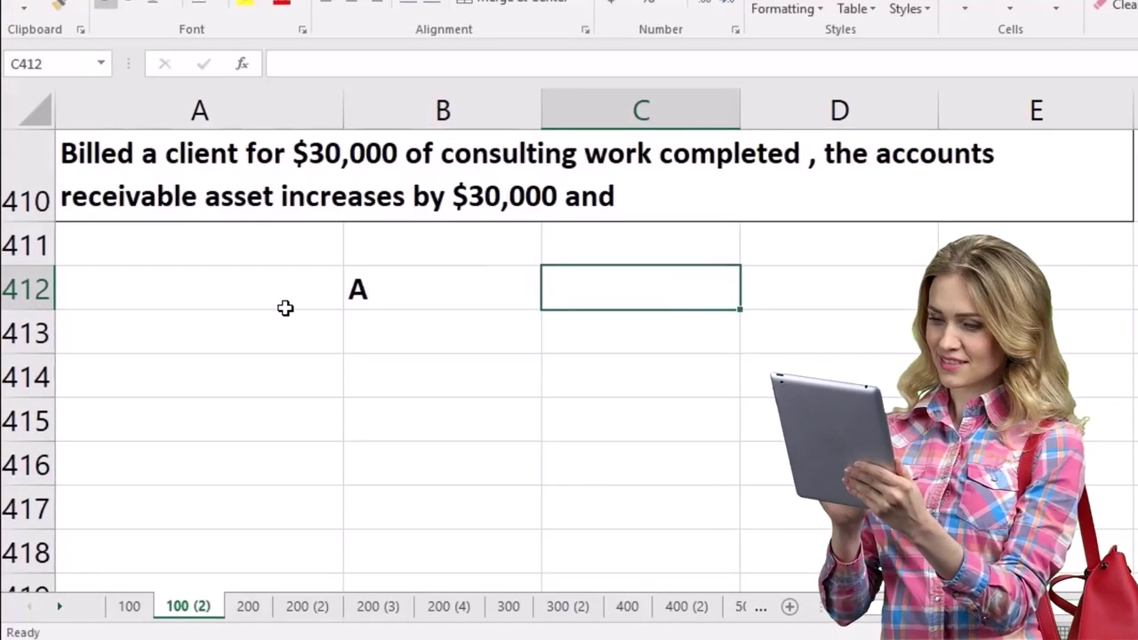
text(=)
key(Tab)
text(I)
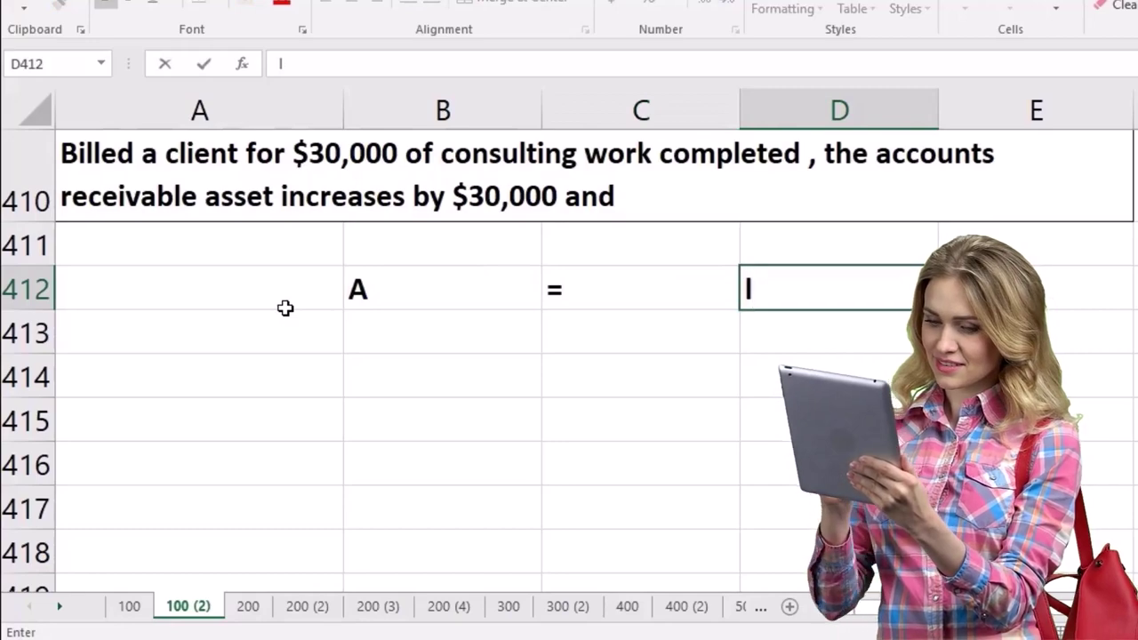
key(BackSpace)
text(L)
key(Tab)
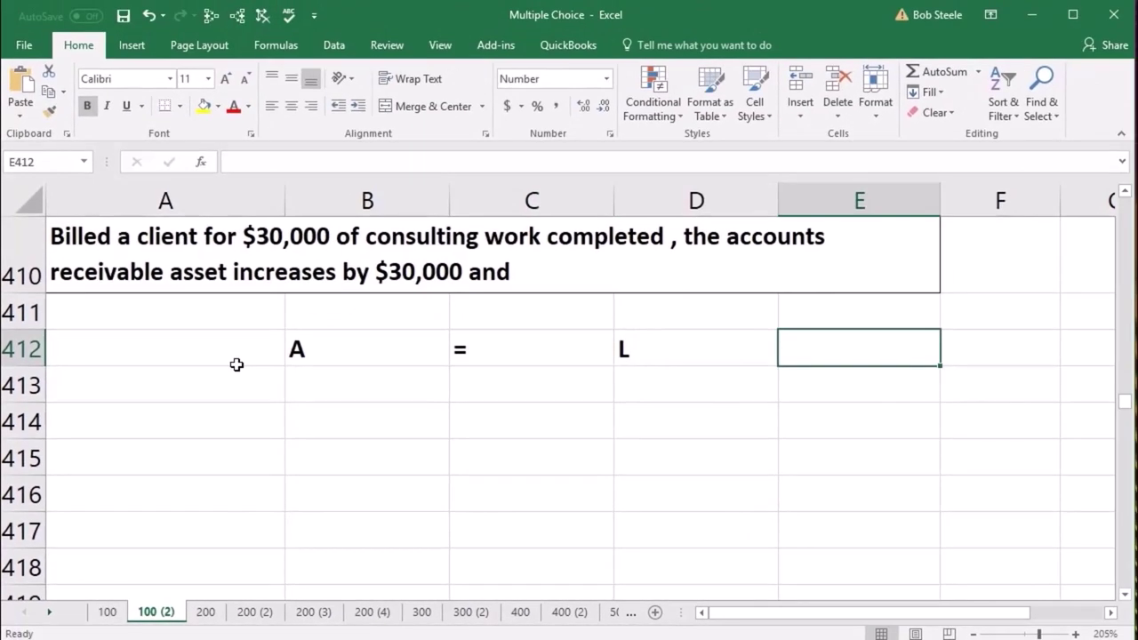
text(+)
key(Tab)
text(E)
key(Return)
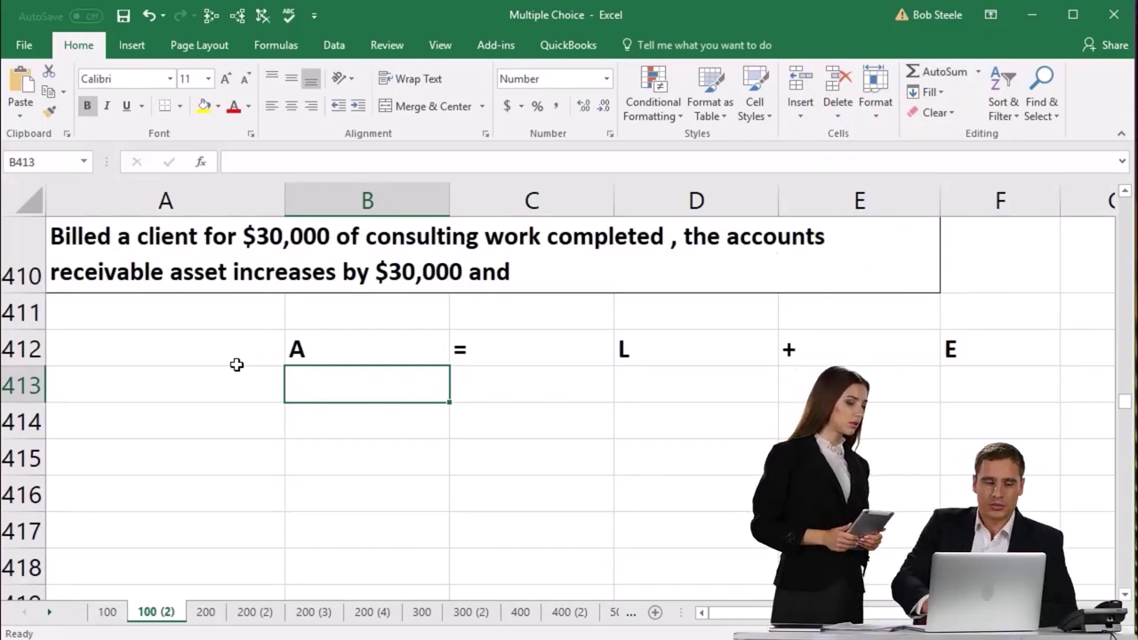
Label A413 Accounts receivable and enter 30000 under A in B413
click(236, 366)
text(A)
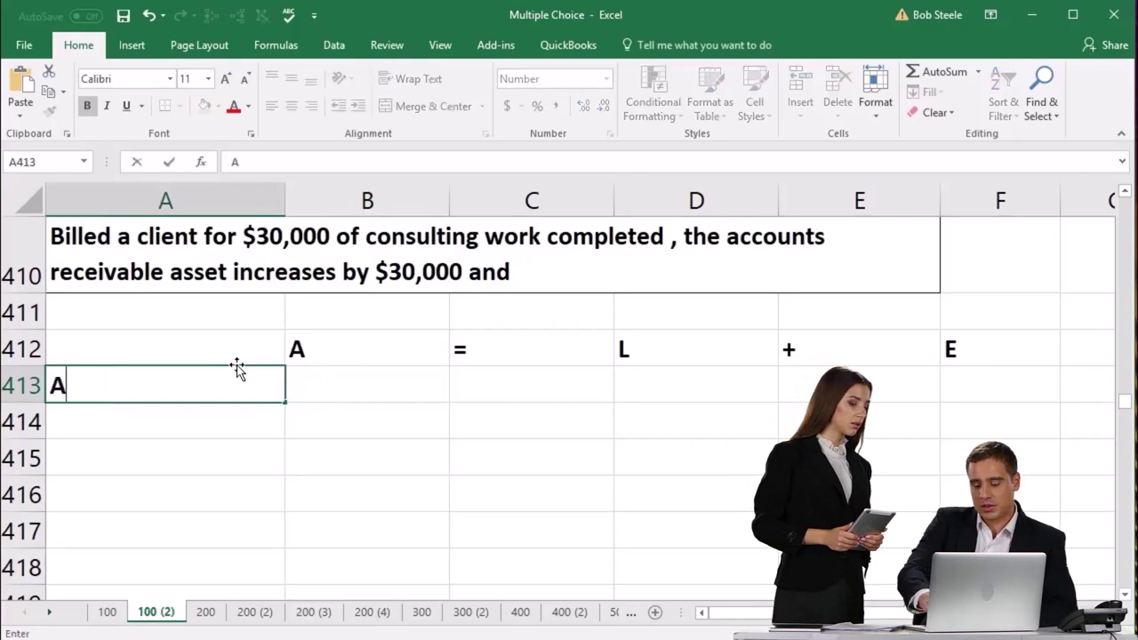
text(ccount)
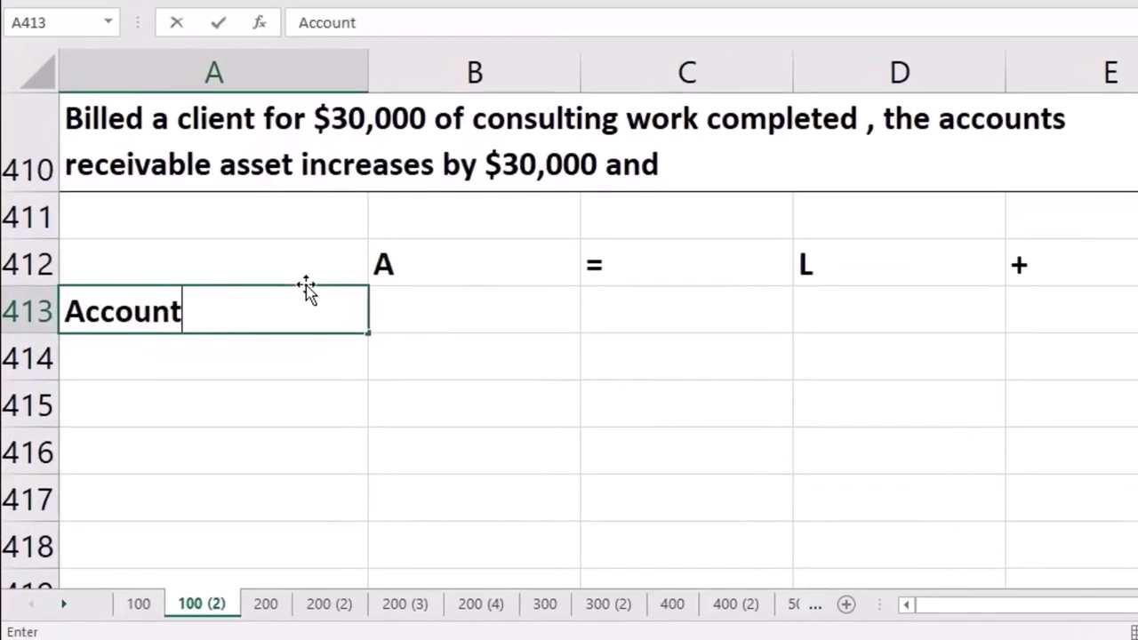
text(s receivab)
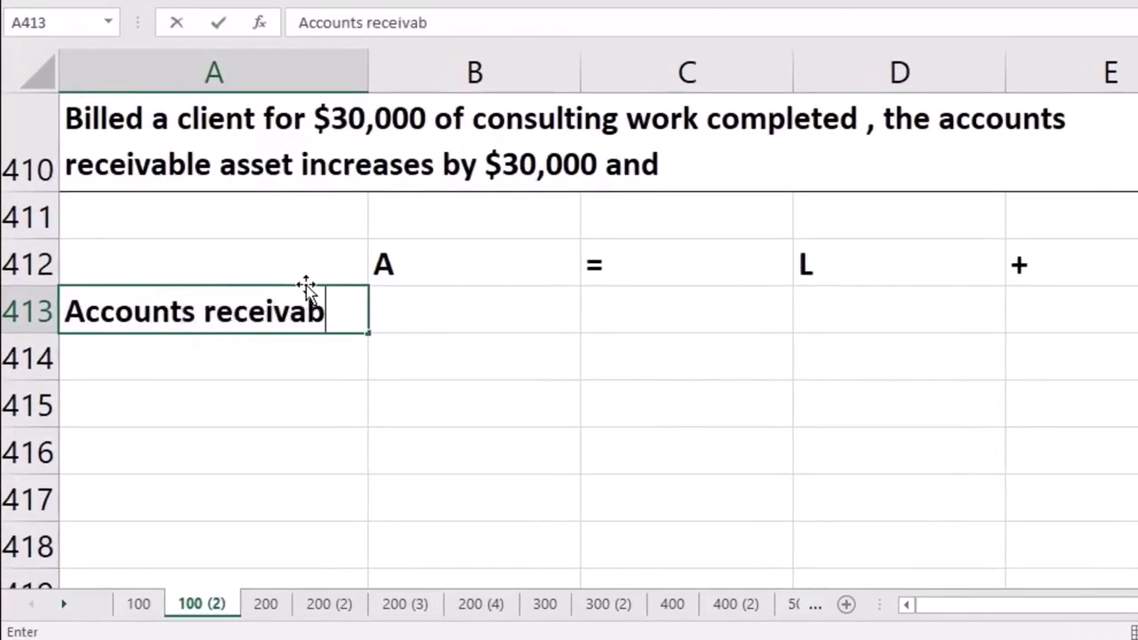
text(le)
key(Tab)
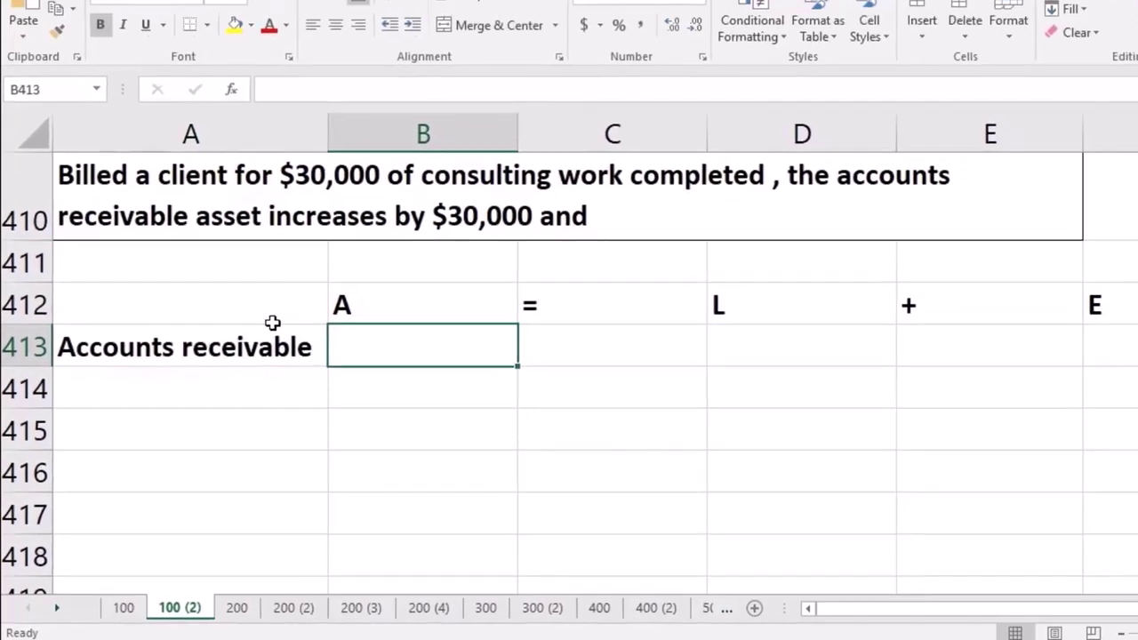
text(30000)
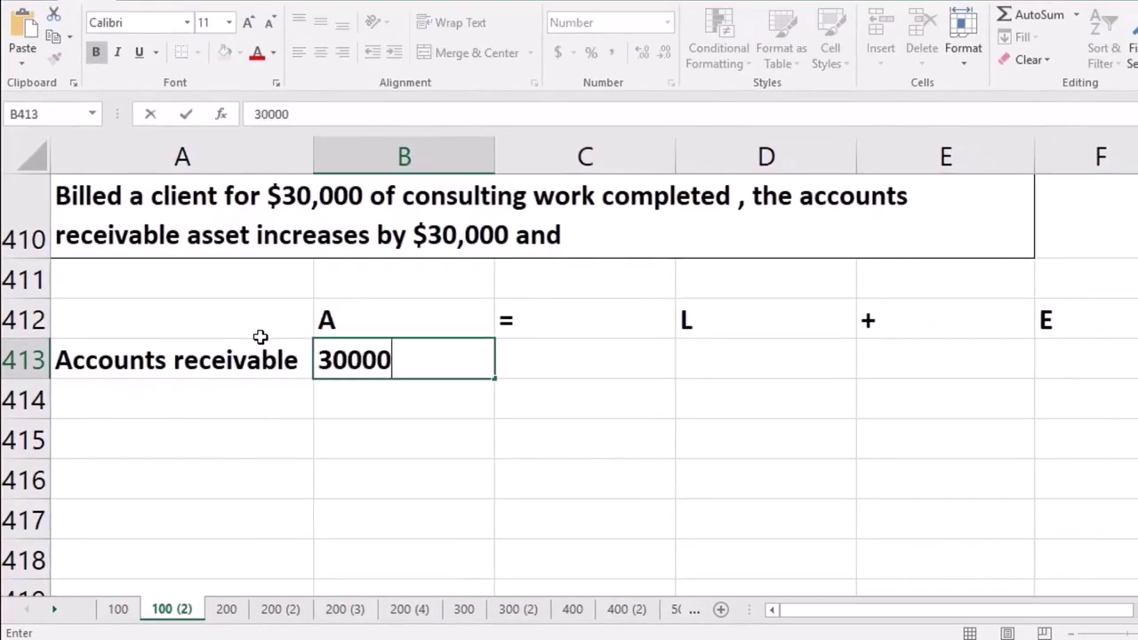
key(Return)
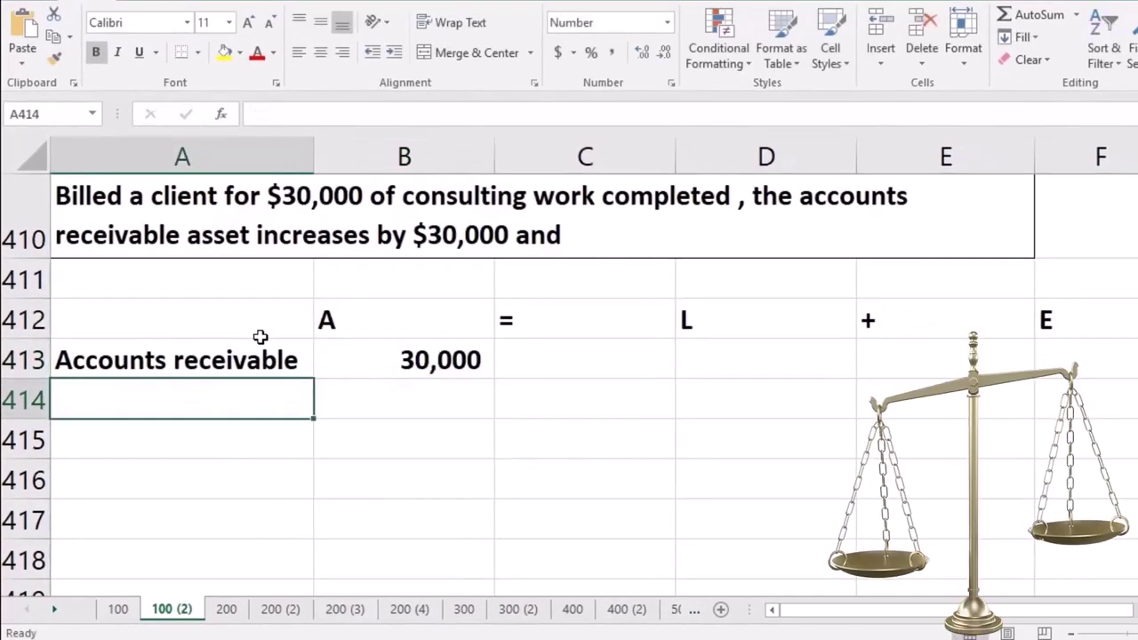
Label A414 Revenue and enter 30000 under E in F414
text(Revenue)
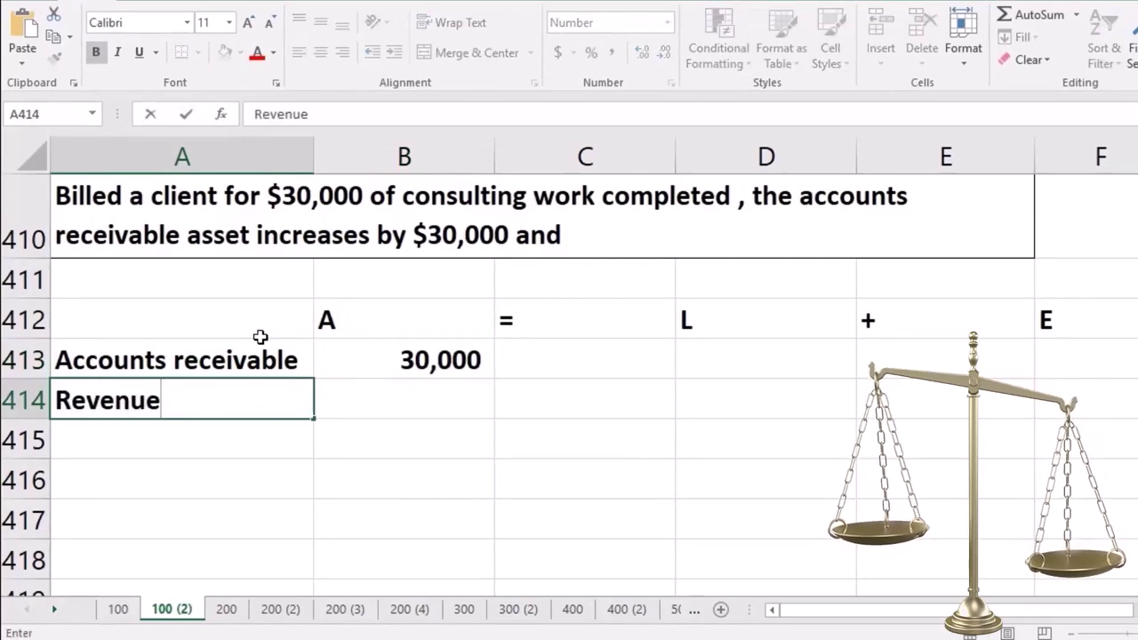
key(ctrl+Return)
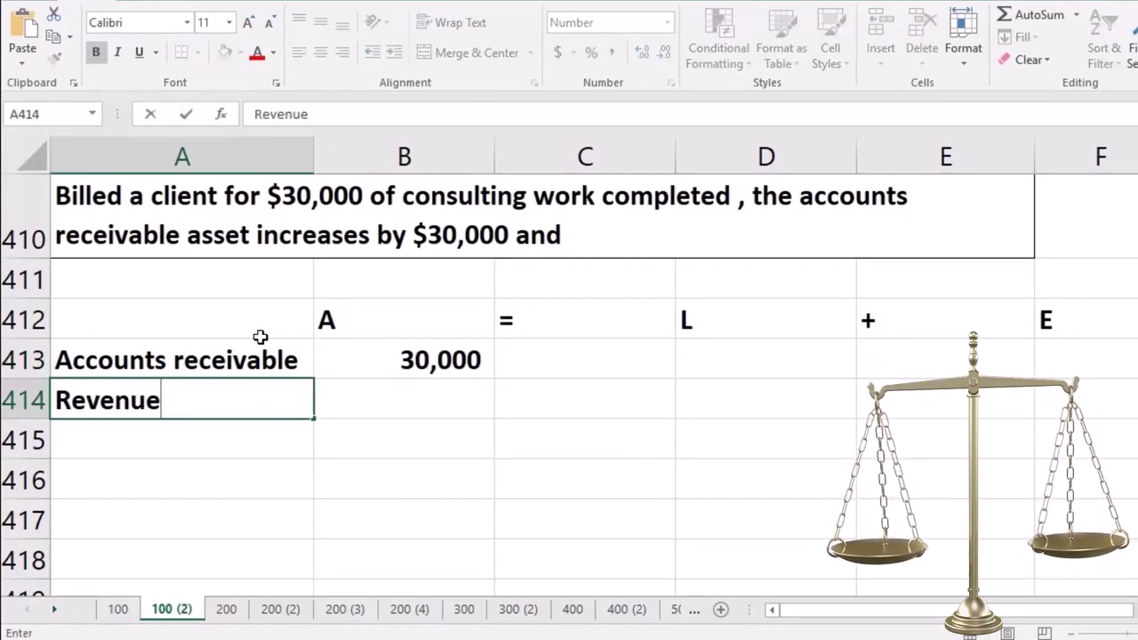
key(Right)
key(Right)
key(Right)
key(Right)
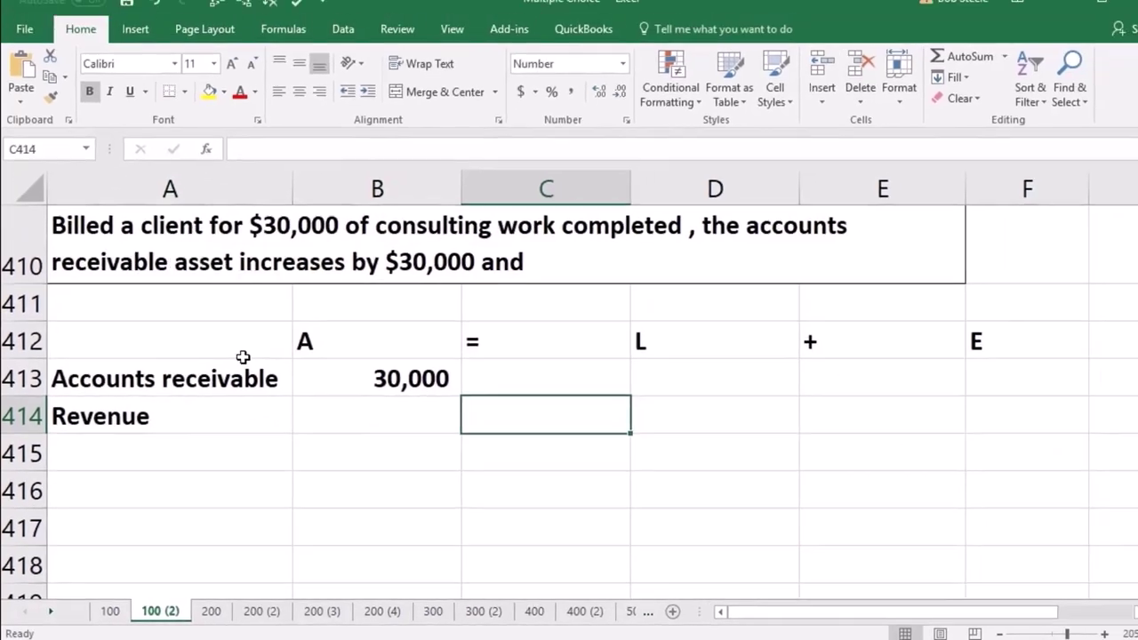
key(Right)
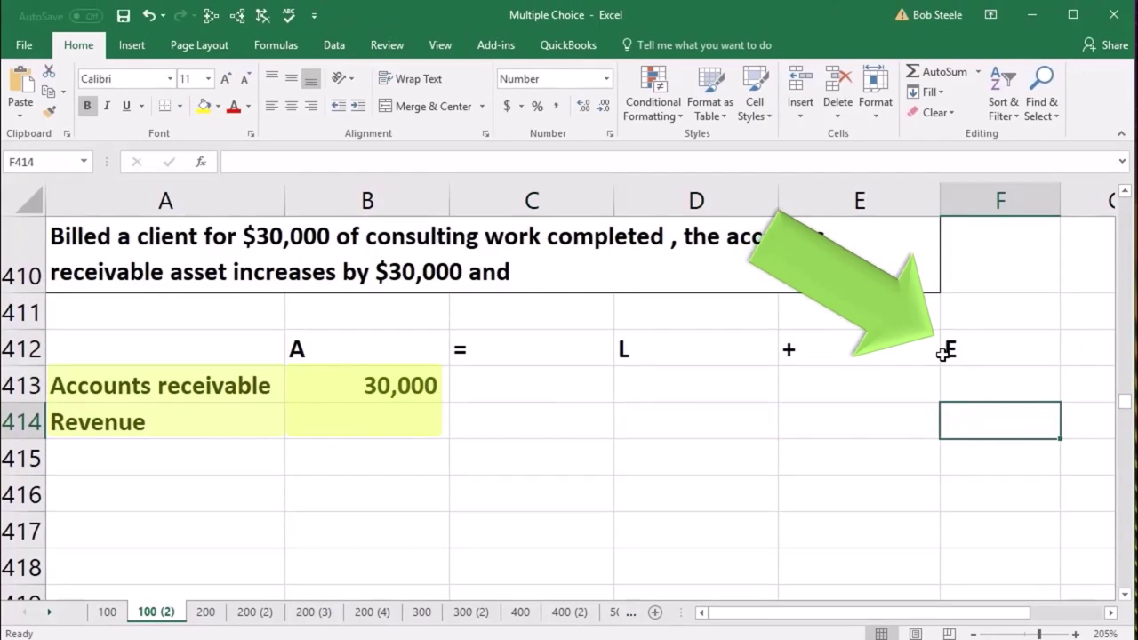
click(383, 391)
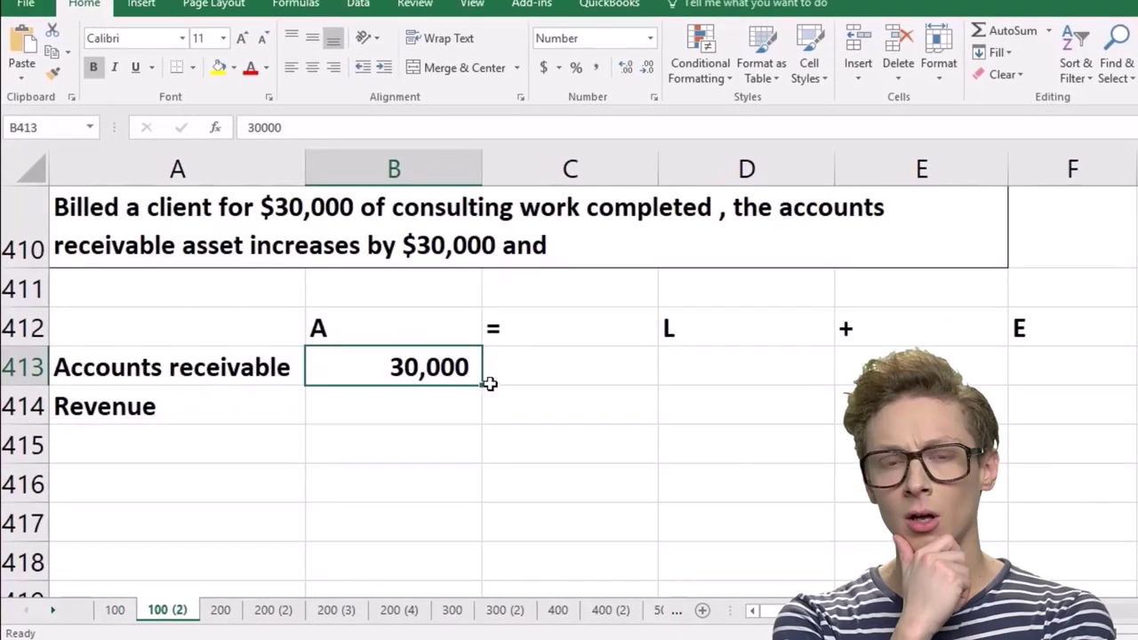
click(1033, 404)
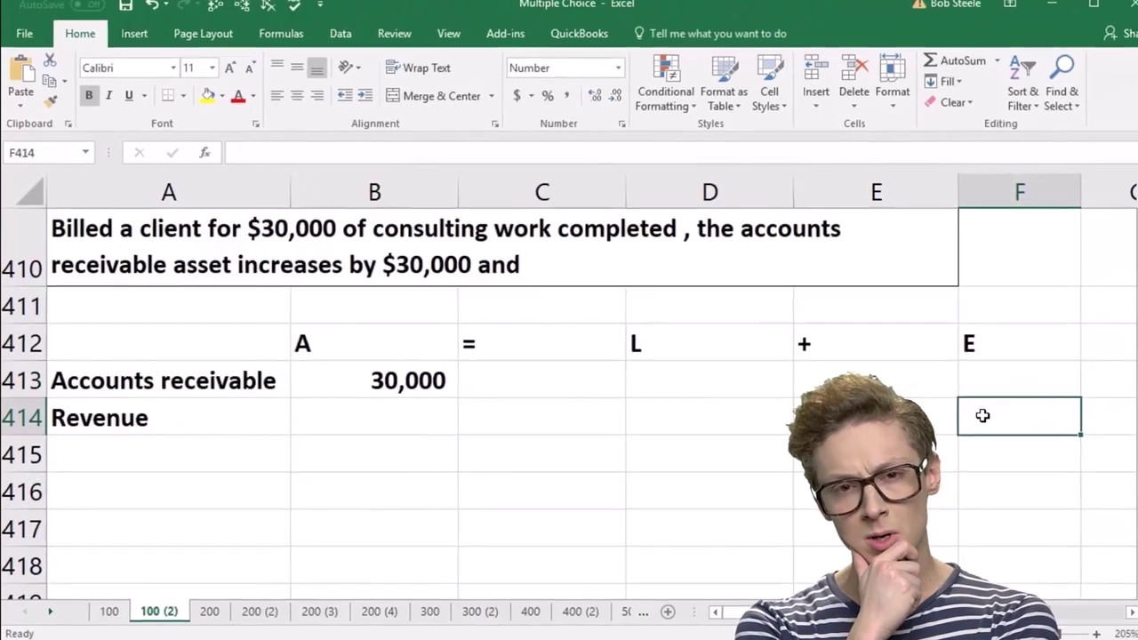
text(300,0)
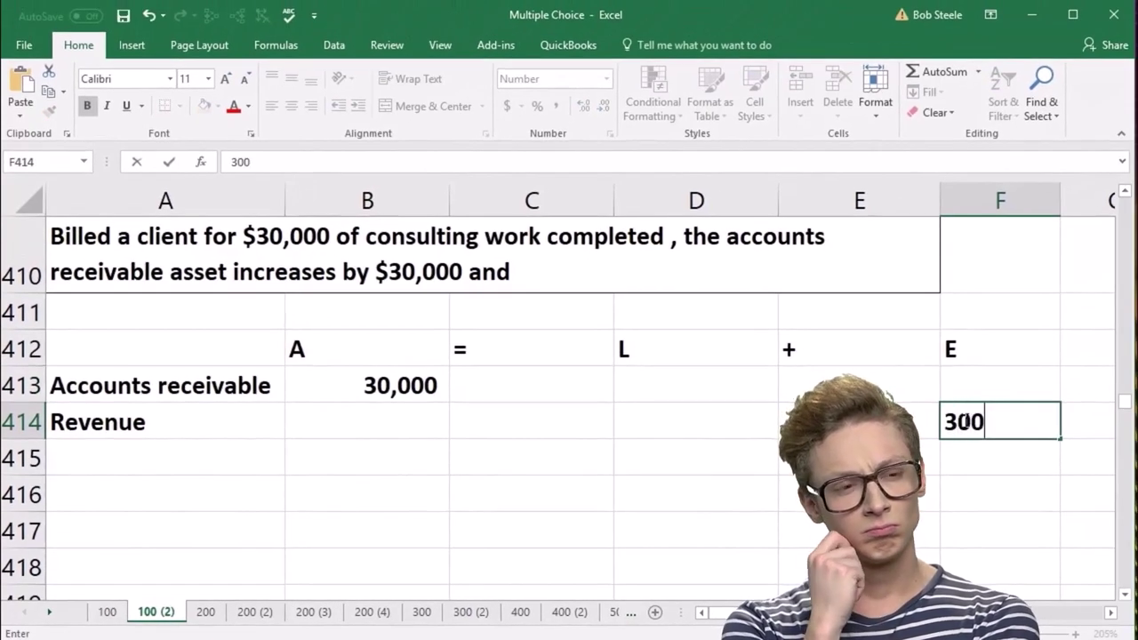
text(00)
key(Return)
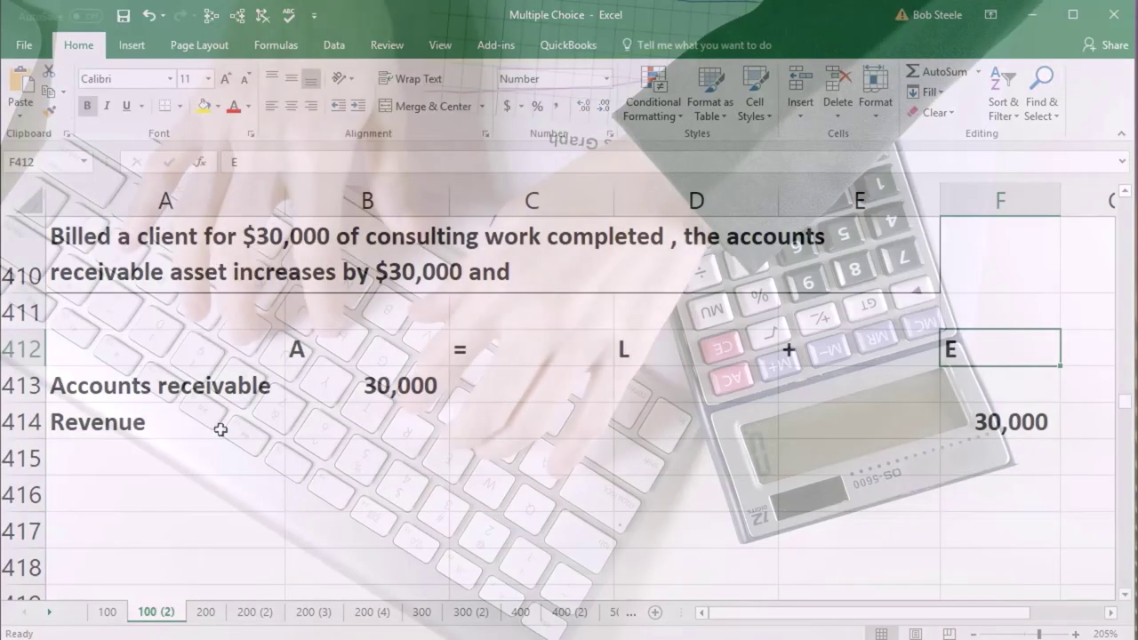
click(221, 430)
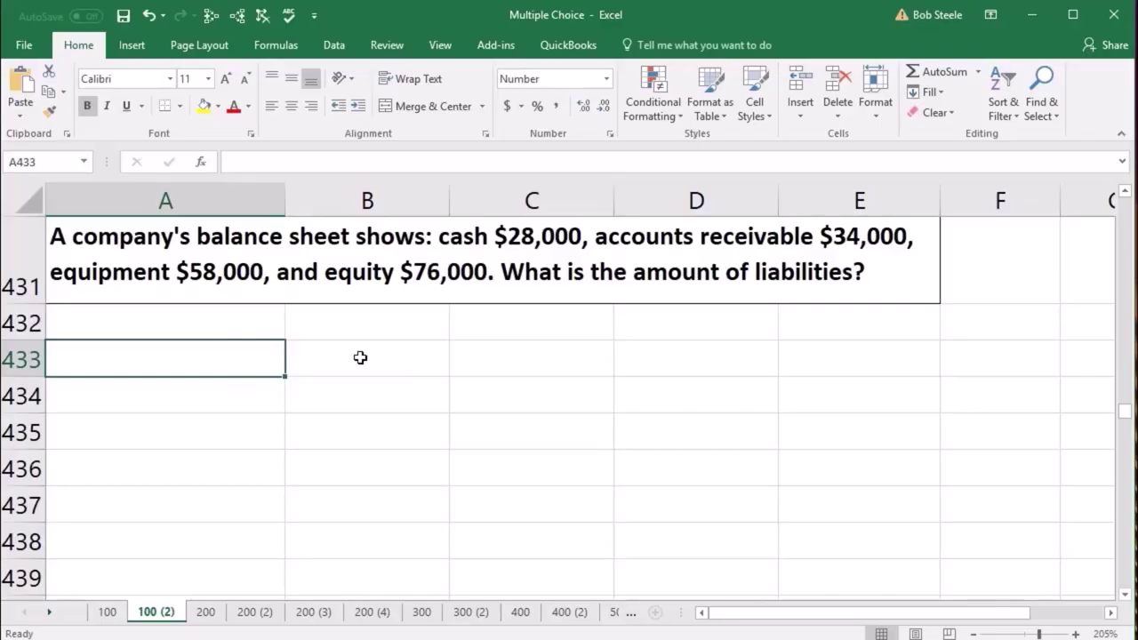
Enter the accounting equation header A = L + E across B433:F433, one symbol per cell, for the balance sheet liabilities question
click(360, 358)
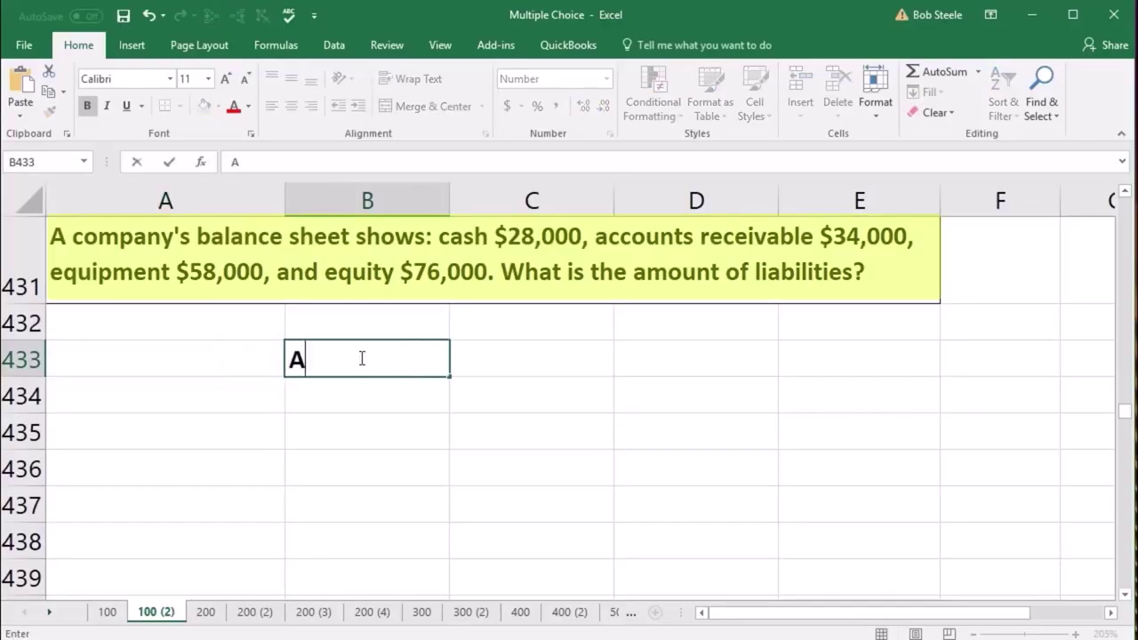
text(A)
key(Tab)
text(=)
key(Tab)
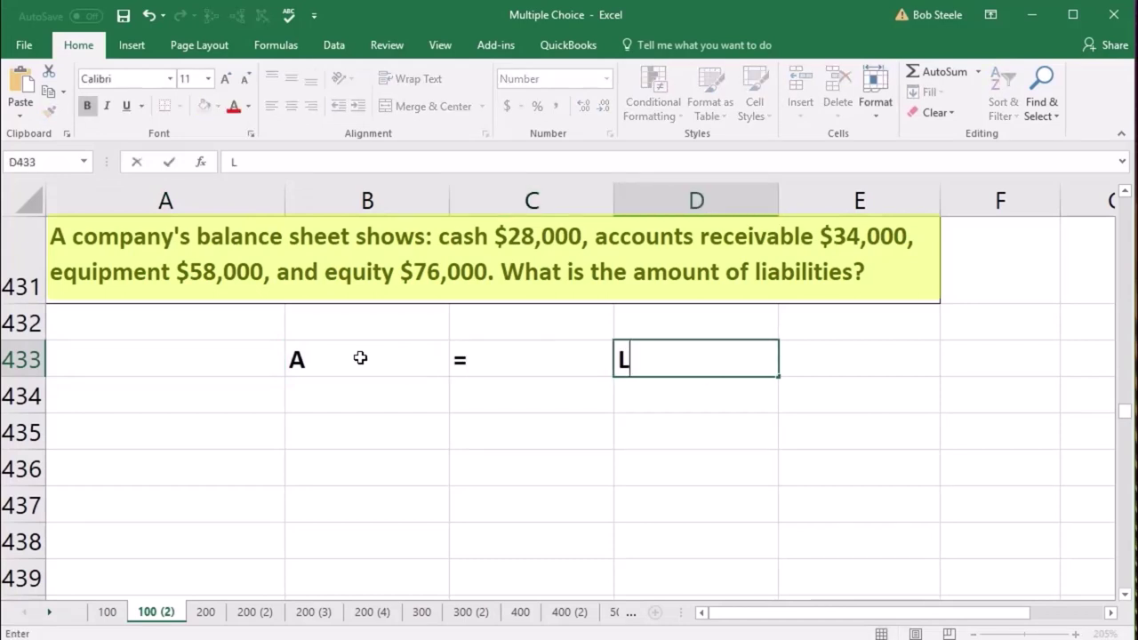
key(Tab)
text(+)
key(Tab)
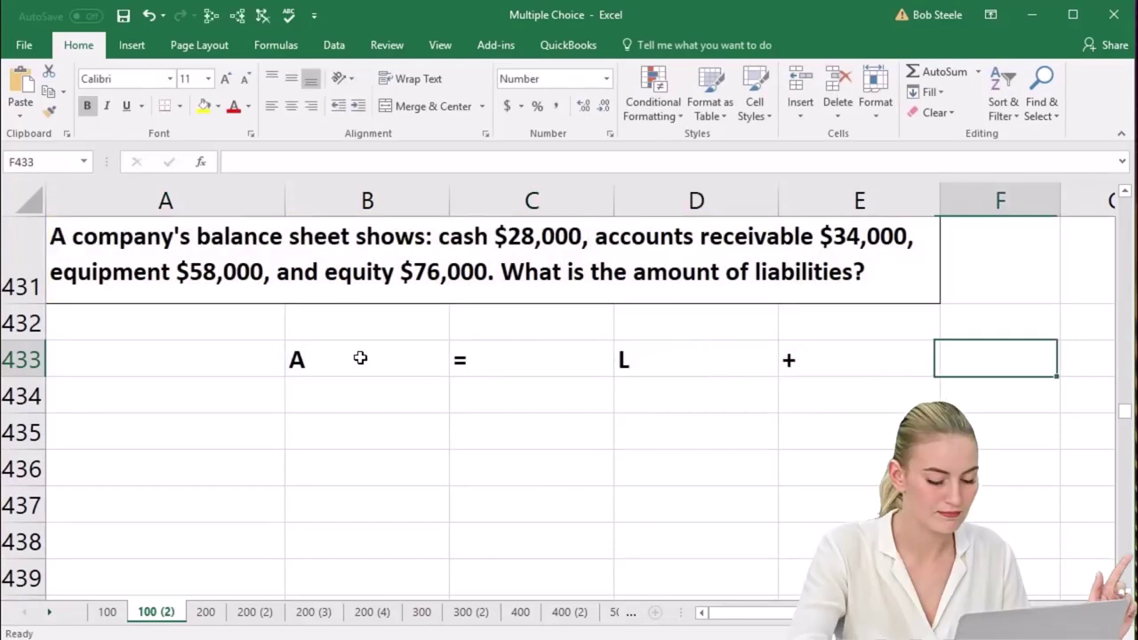
text(E)
key(Return)
Label A434 Cash and enter 28000 under A in B434
key(Left)
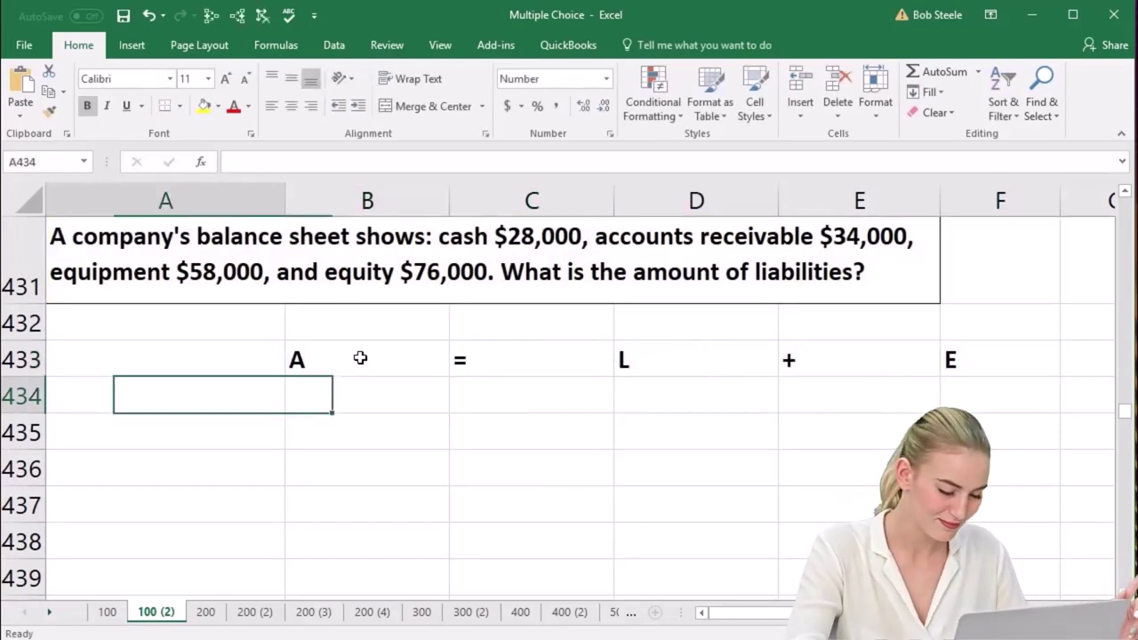
text(Cash)
key(Tab)
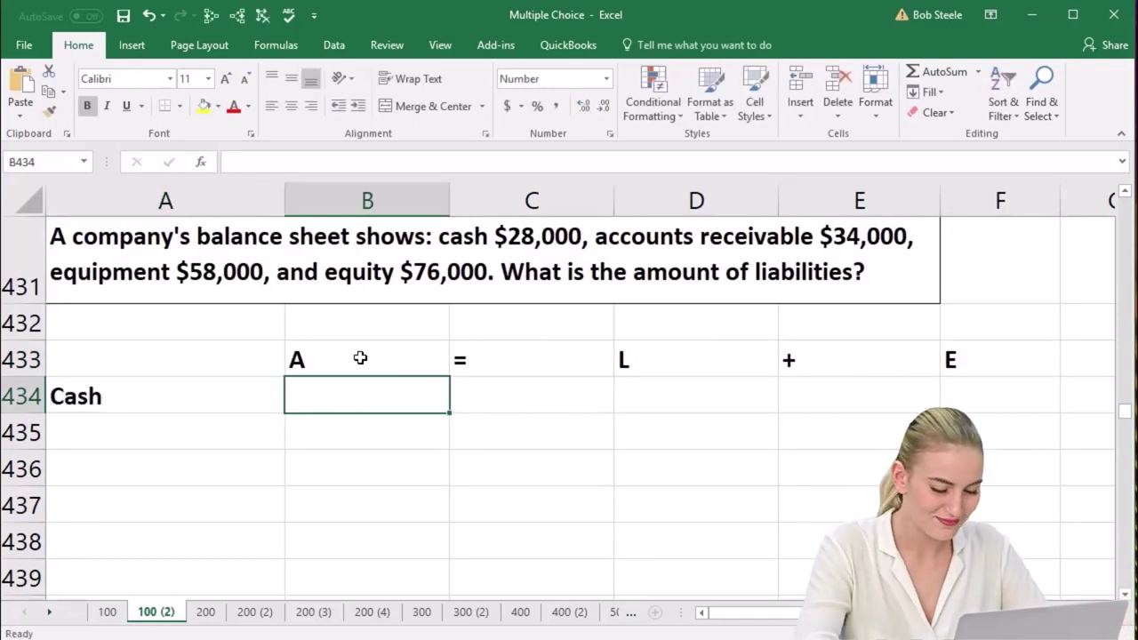
text(28,000)
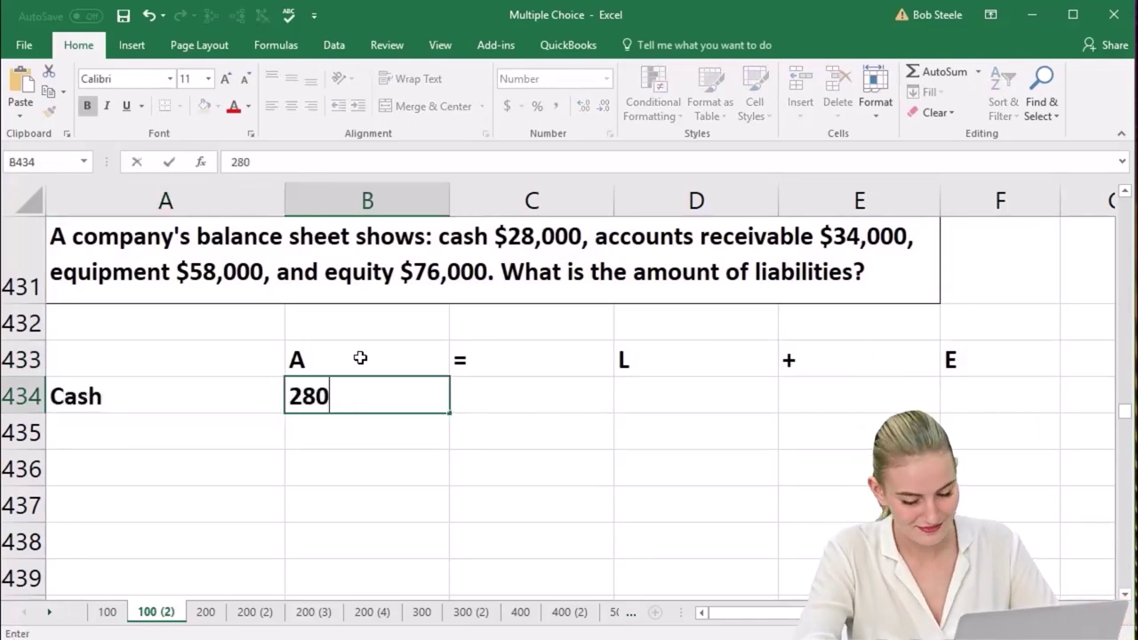
key(Return)
Label A435 AR and enter 34000 under A in B435
text(AR)
key(Tab)
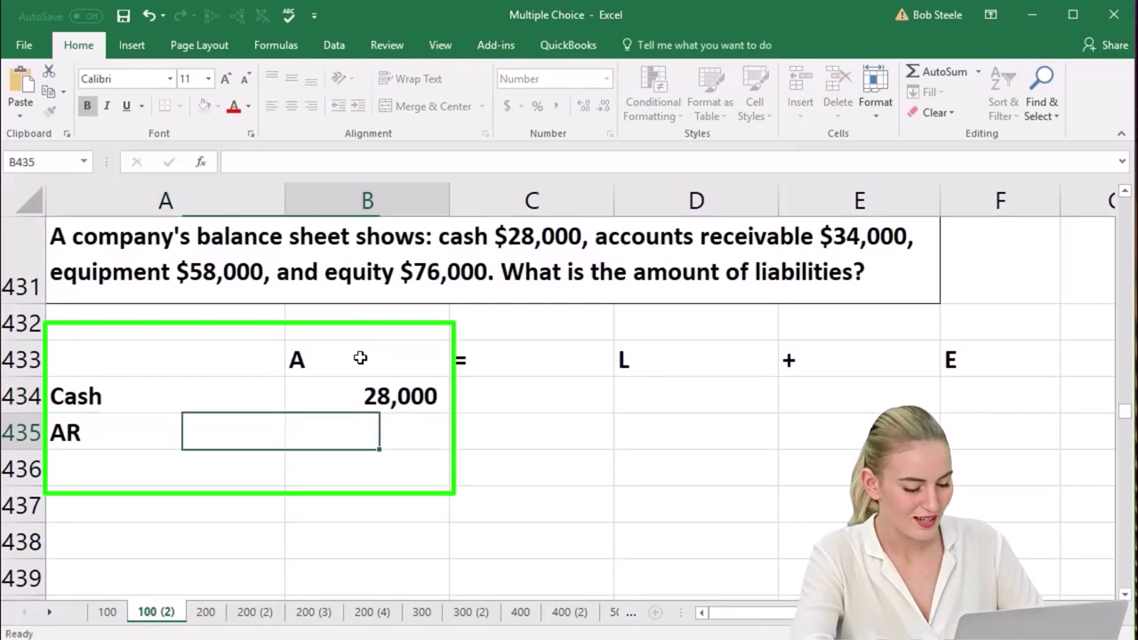
text(34,)
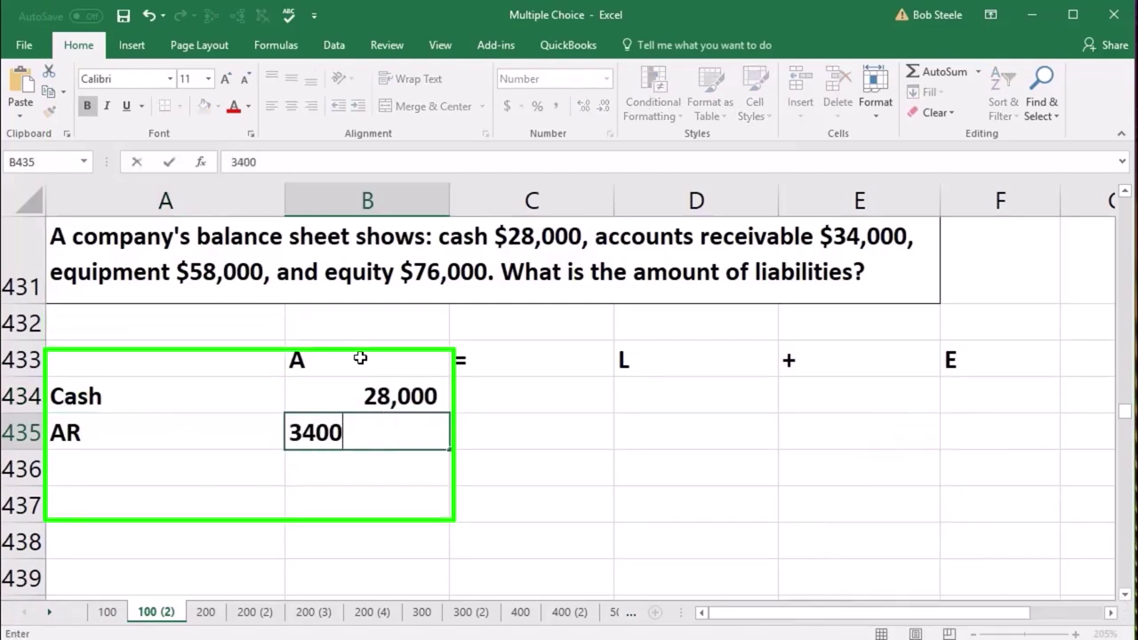
text(000)
key(Return)
key(Tab)
text(qu)
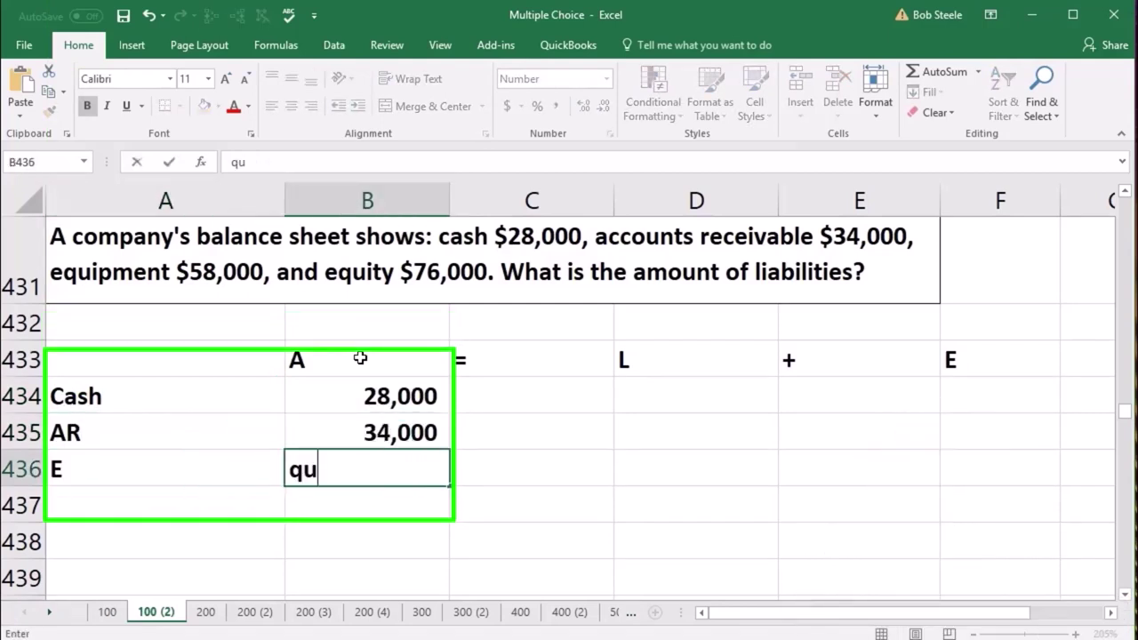
key(BackSpace)
key(Return)
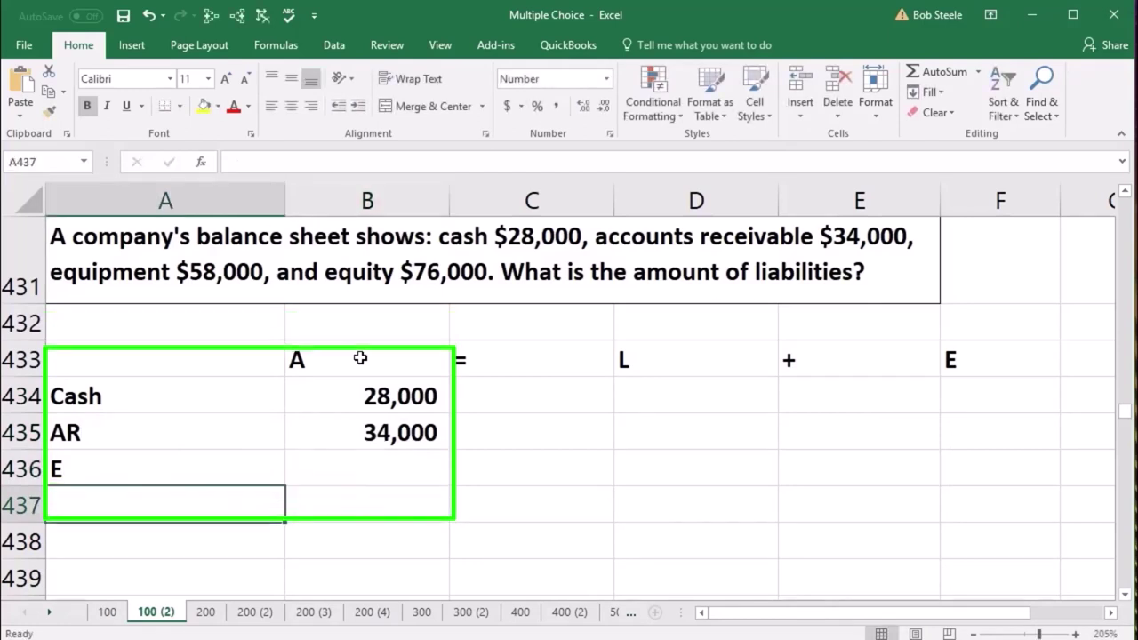
key(Up)
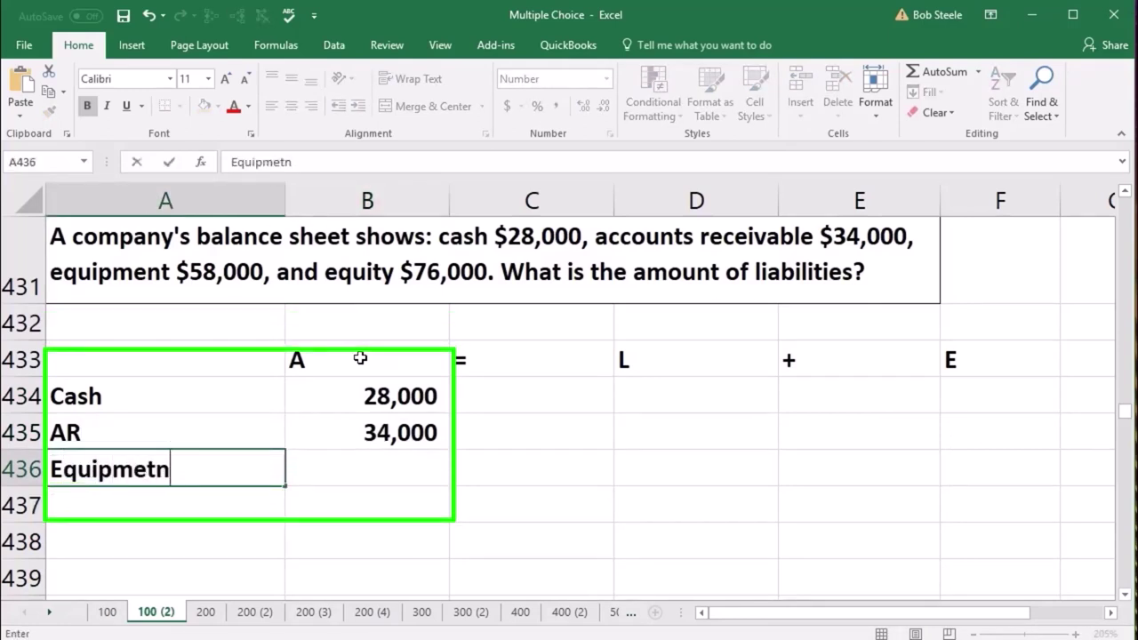
Label A436 Equipment and enter 58000 under A in B436
text(Equipmet)
key(BackSpace)
text(nt)
key(Tab)
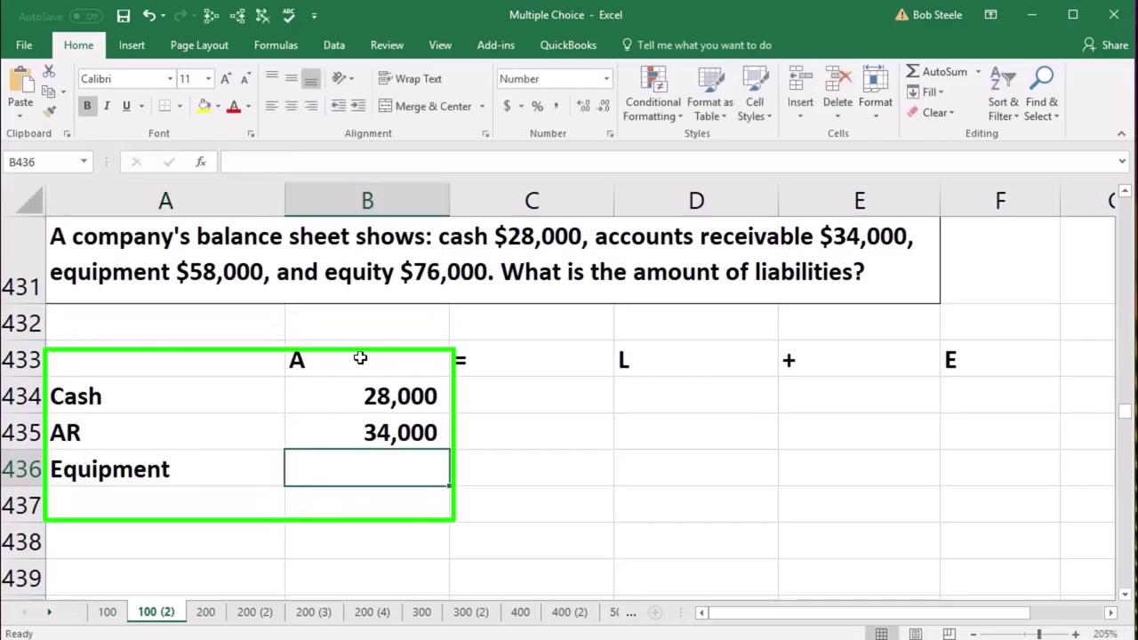
text(58)
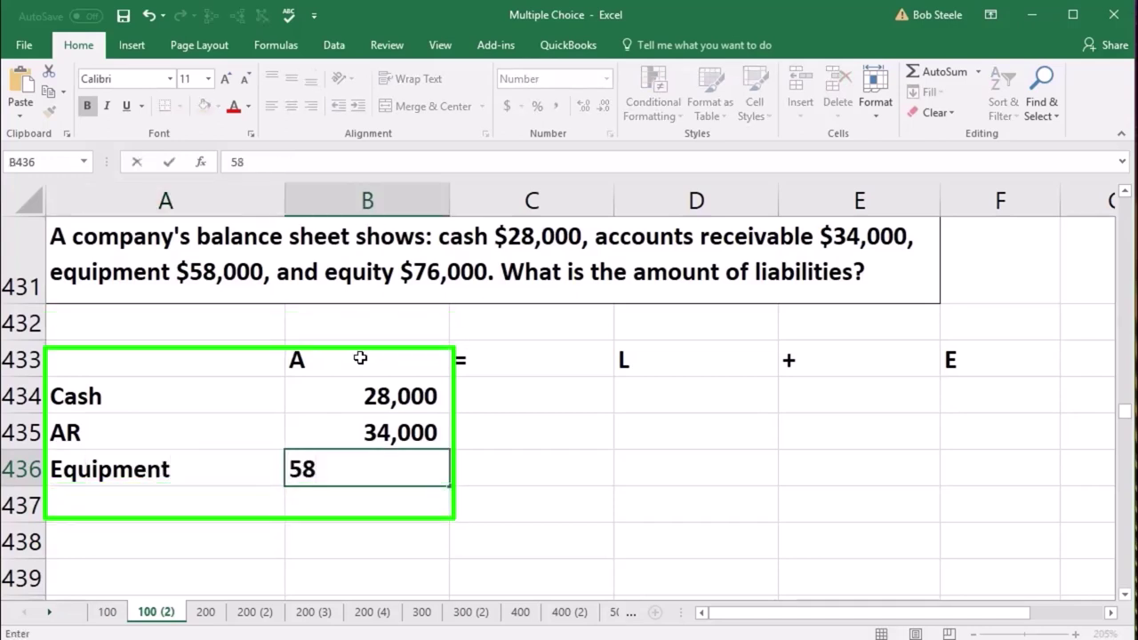
text(,000)
key(Return)
Enter the equity amount 76000 under E in F434
key(Right)
key(Right)
key(Right)
key(Right)
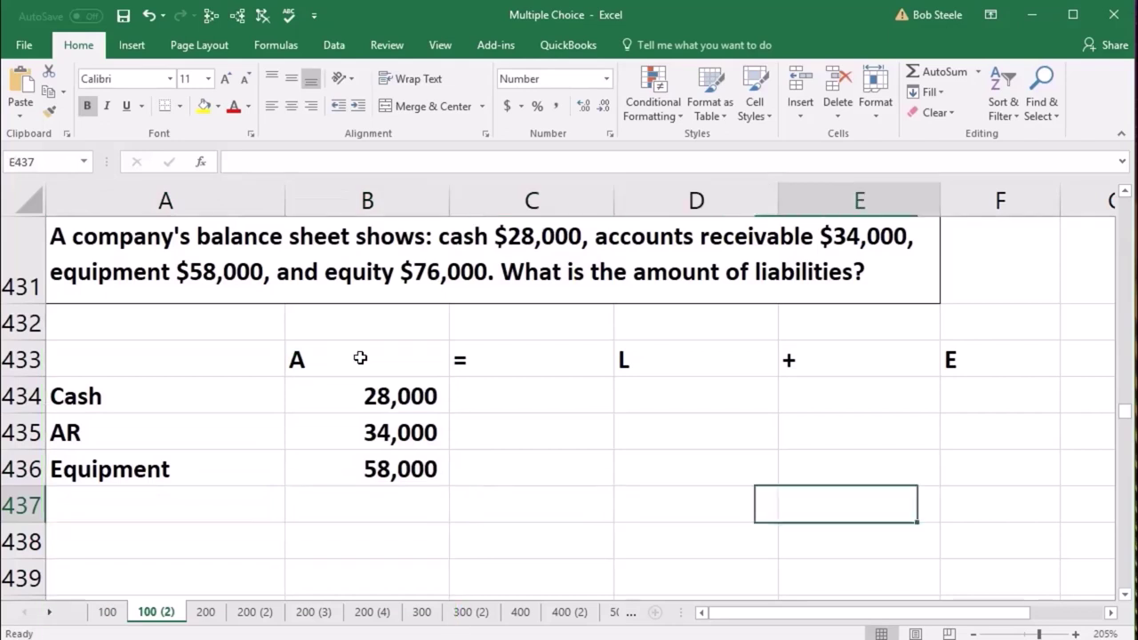
key(Right)
key(Up)
key(Up)
key(Up)
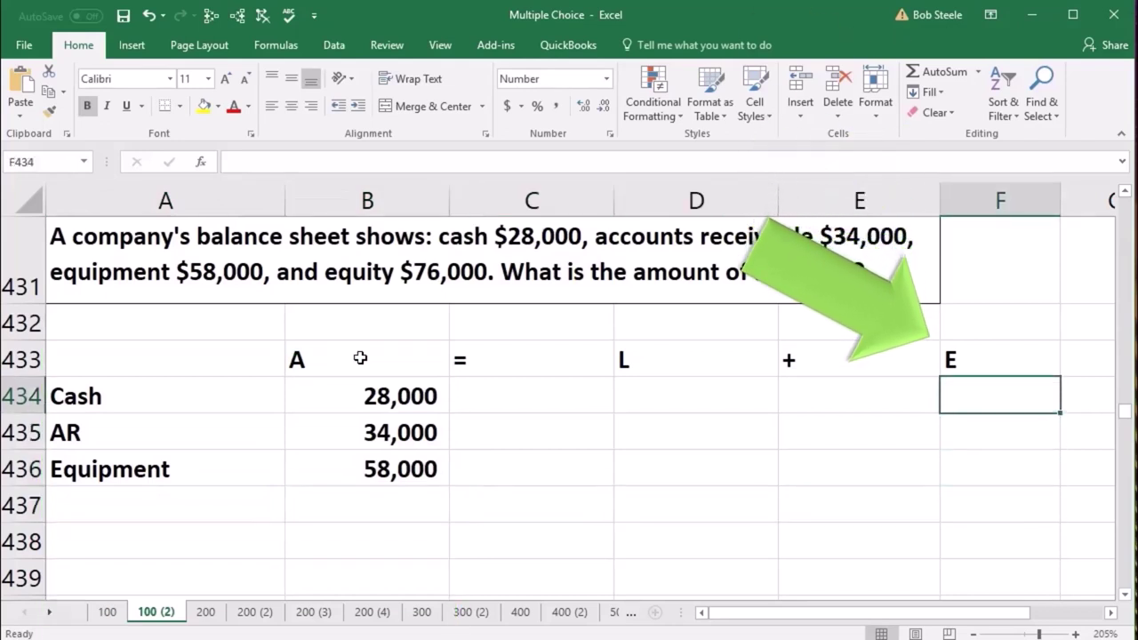
text(76,000)
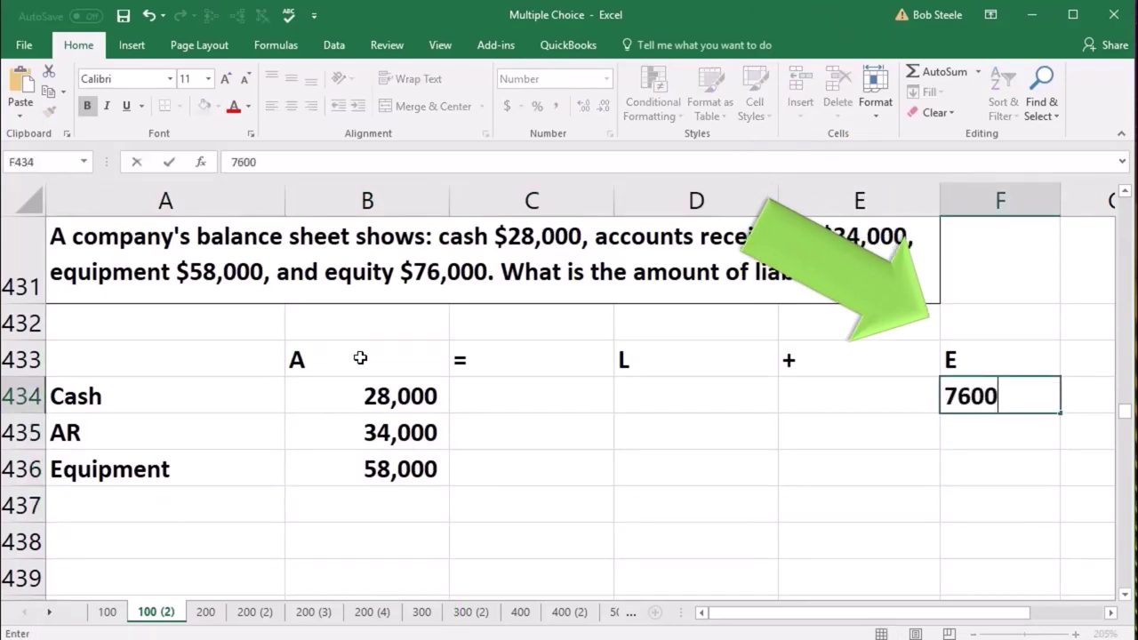
key(Return)
Total the assets in B437 with =SUM(B434:B436) and underline the equipment amount in B436
key(Down)
key(Left)
key(Left)
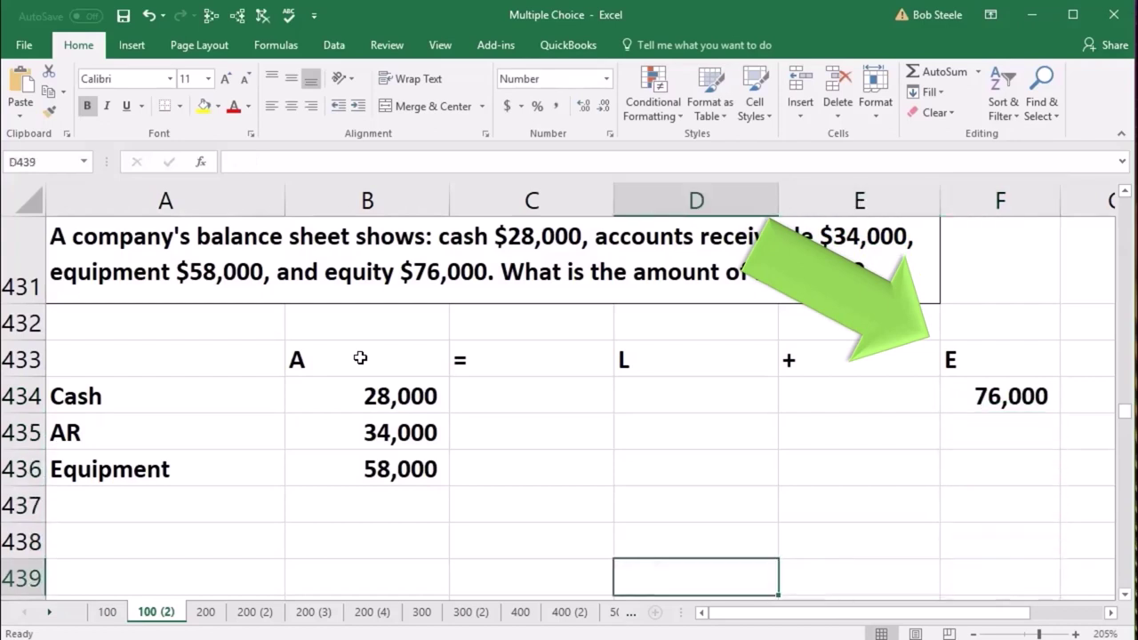
key(Left)
key(Left)
key(Up)
key(Up)
text(=sum()
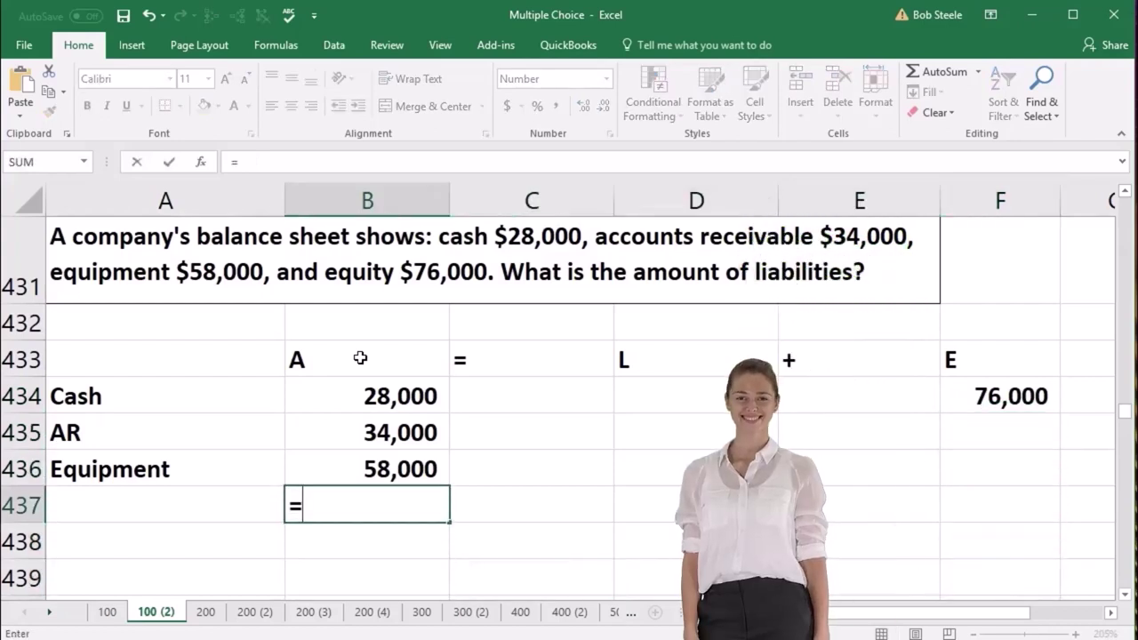
key(Up)
key(Up)
key(Up)
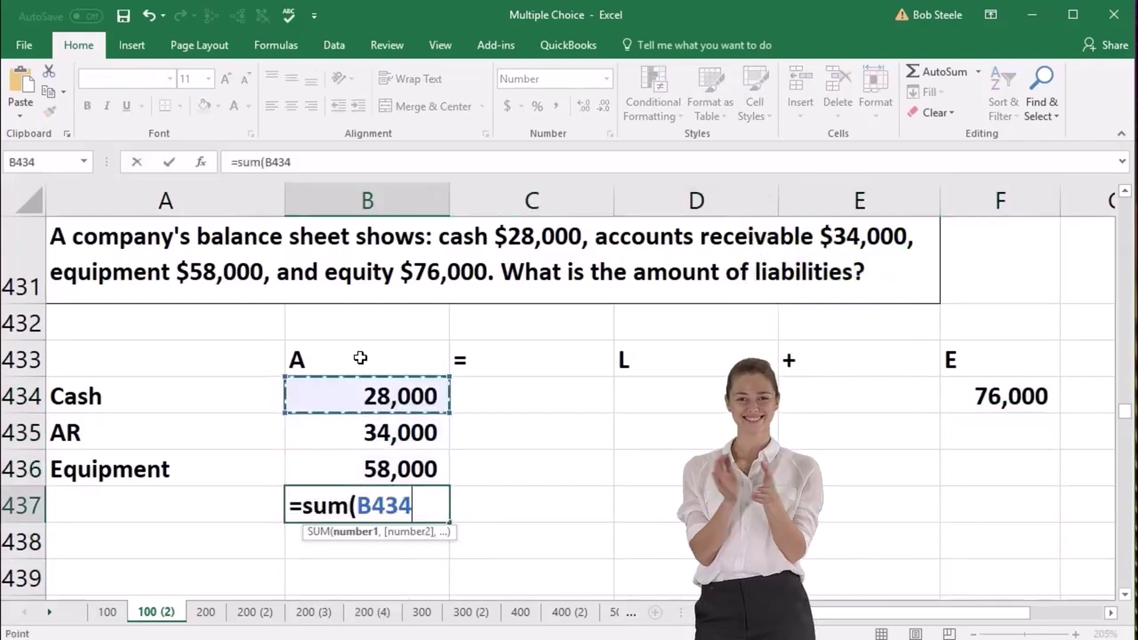
key(shift+Down)
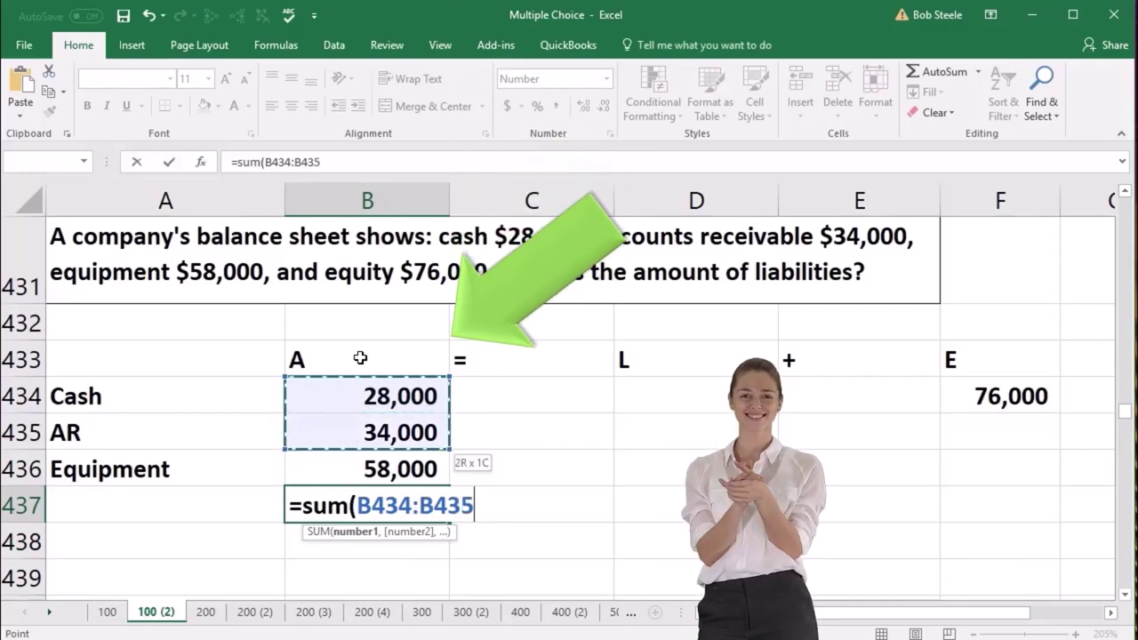
key(shift+Down)
key(ctrl+Return)
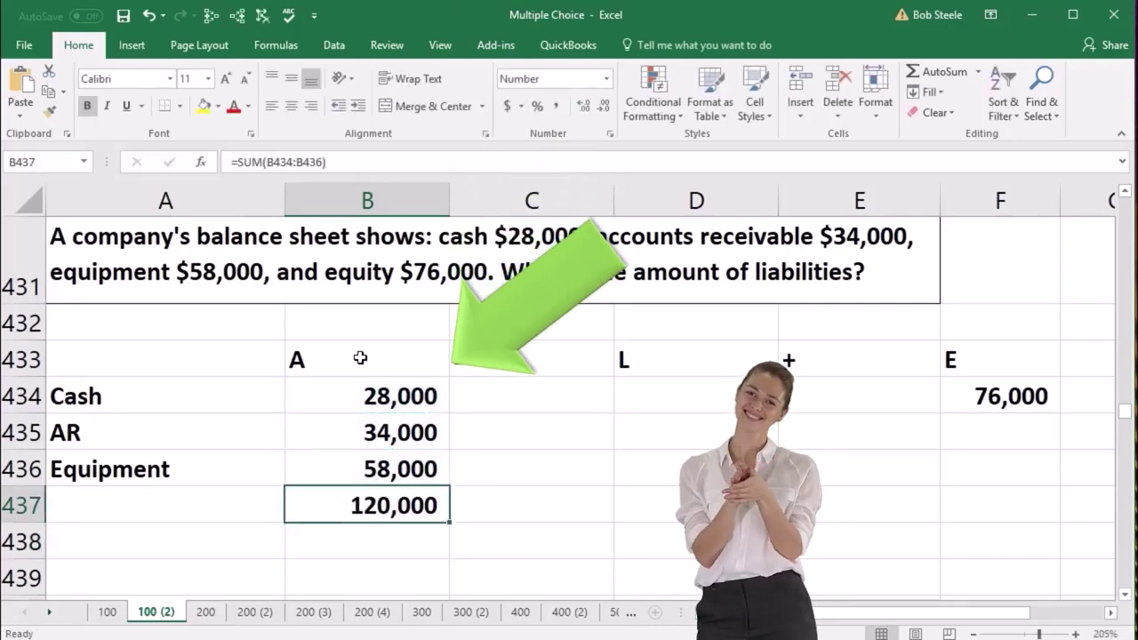
key(Up)
key(ctrl+u)
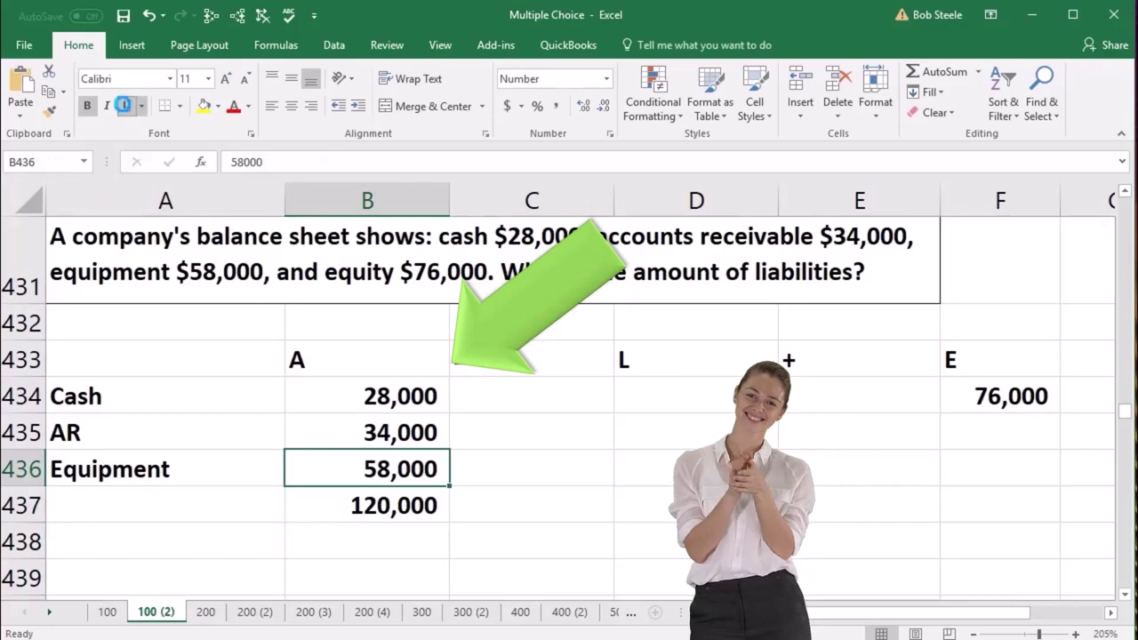
Enter a formula in F437 that carries down the equity amount from F434
click(966, 498)
text(+)
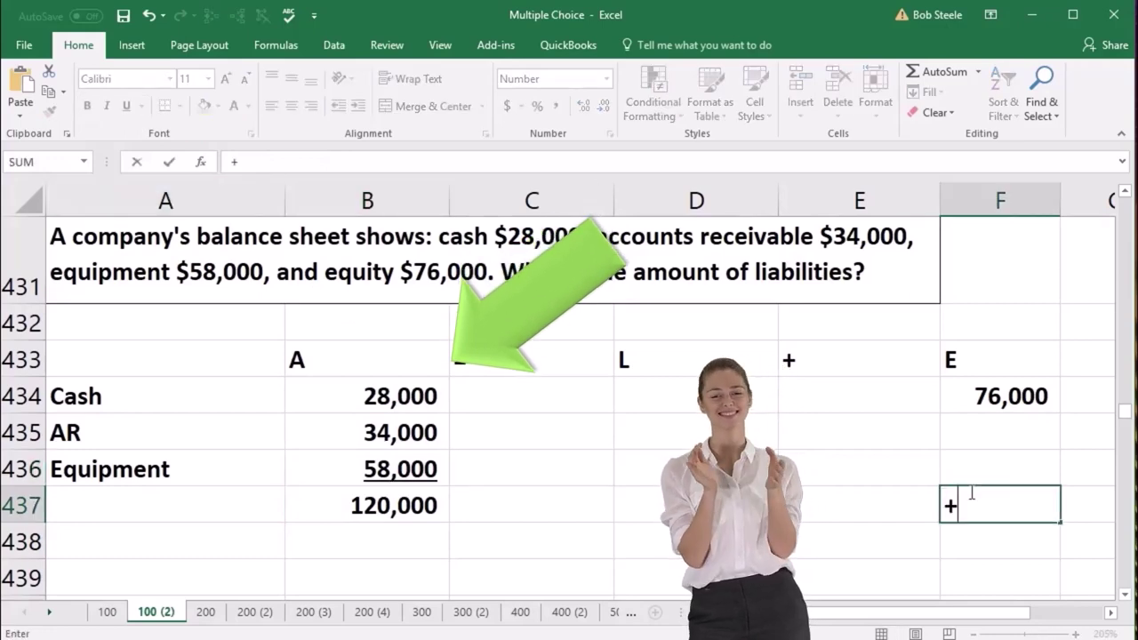
key(Up)
key(Up)
key(Up)
key(Return)
Fill in the equation symbols =, L and + across C437:E437 on the totals row
key(Up)
key(Up)
key(Left)
key(Left)
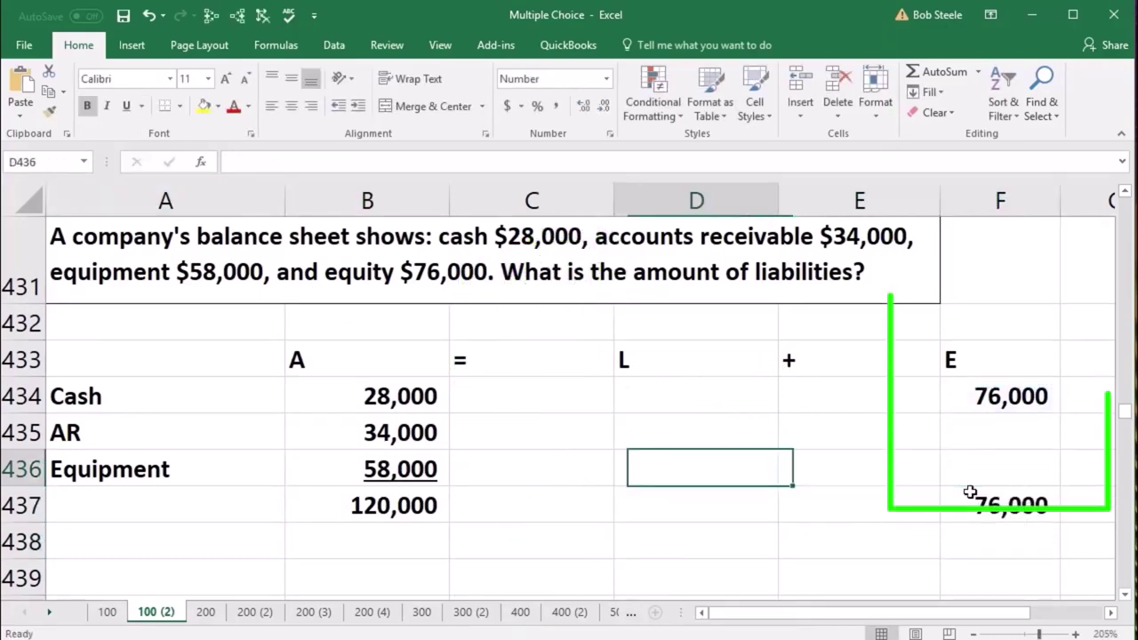
key(Left)
key(Down)
text(=)
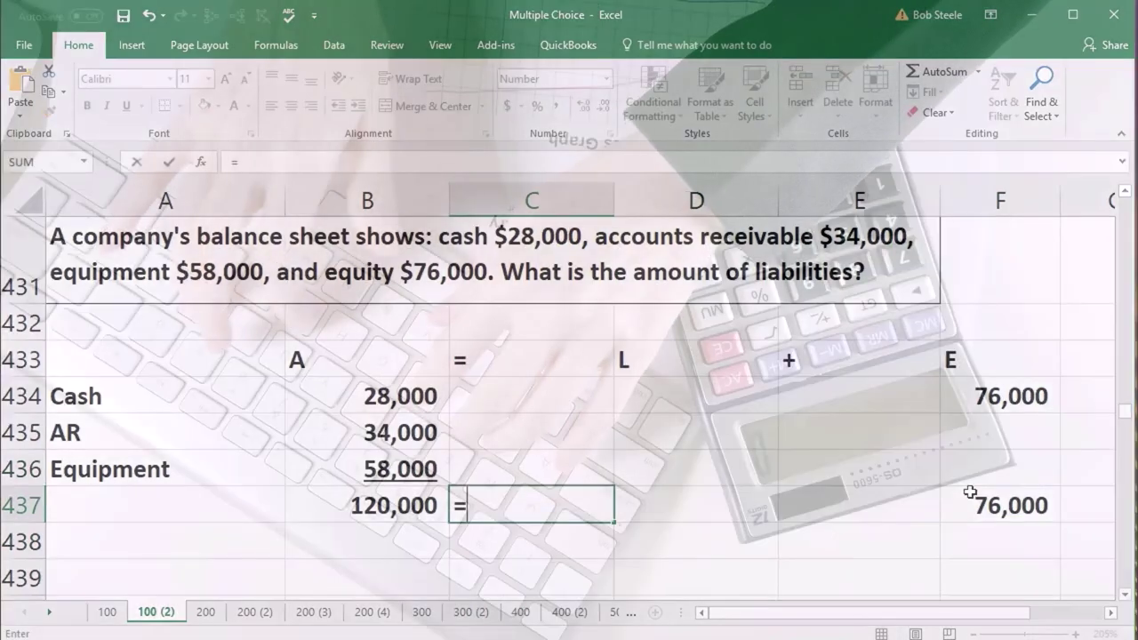
key(Right)
text(L)
key(Right)
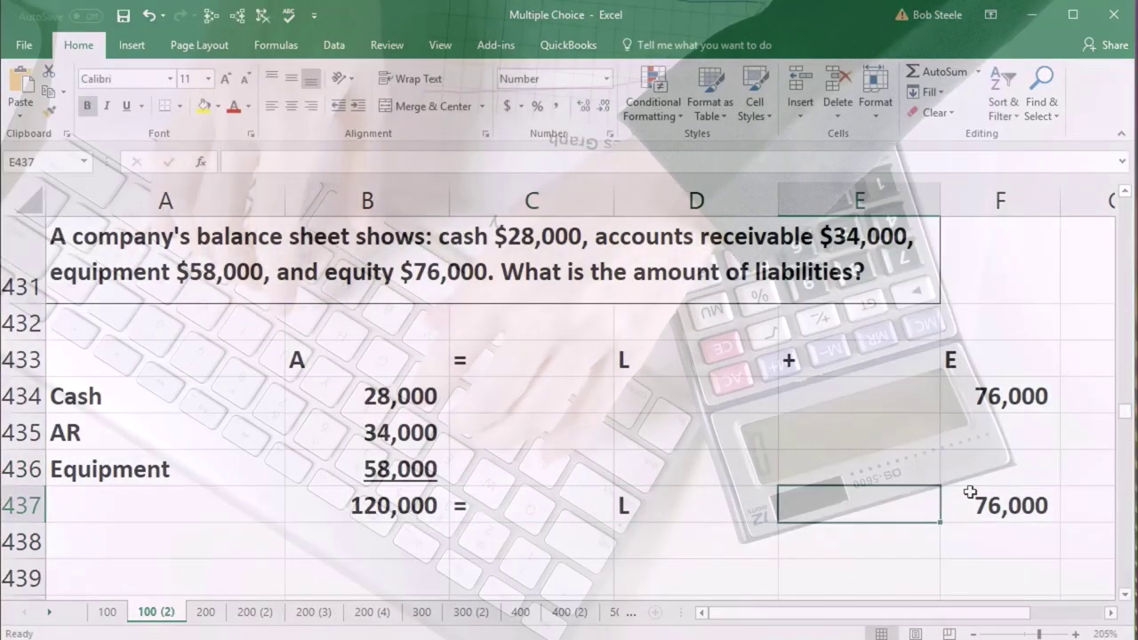
text(+)
key(Return)
Enter -76000 in B438 to subtract equity from the asset total
key(Left)
key(Left)
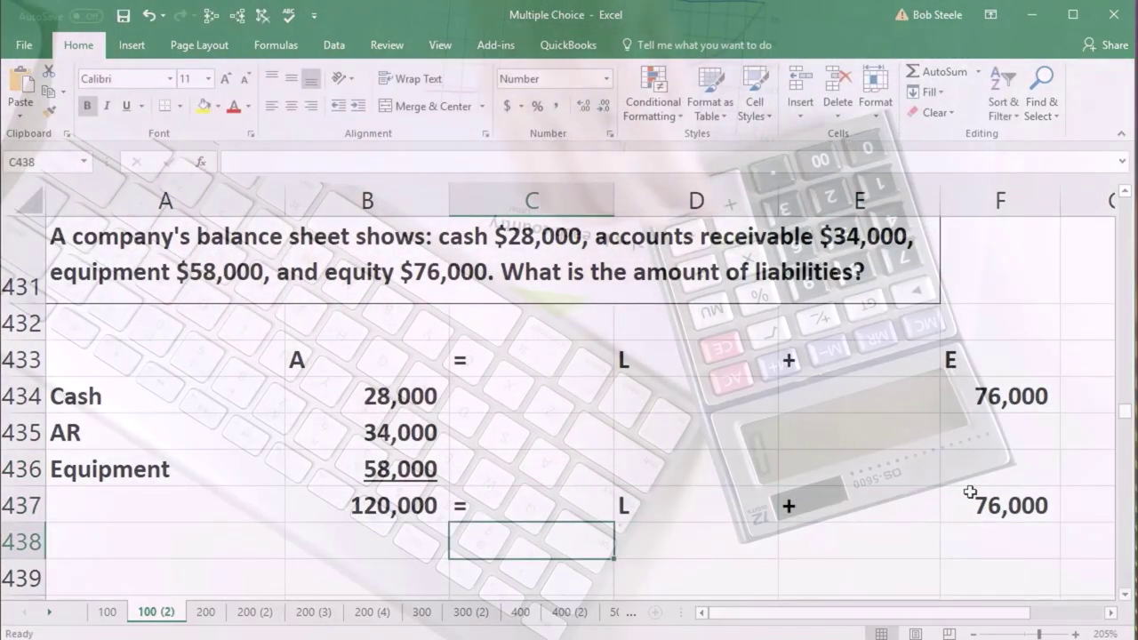
key(Right)
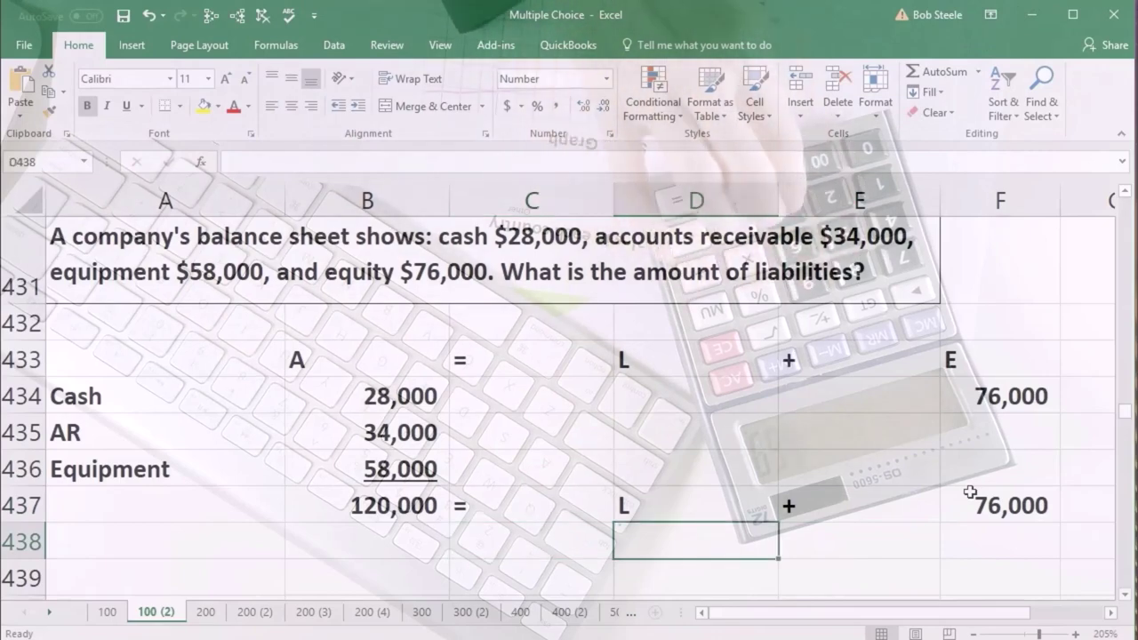
key(Left)
key(Left)
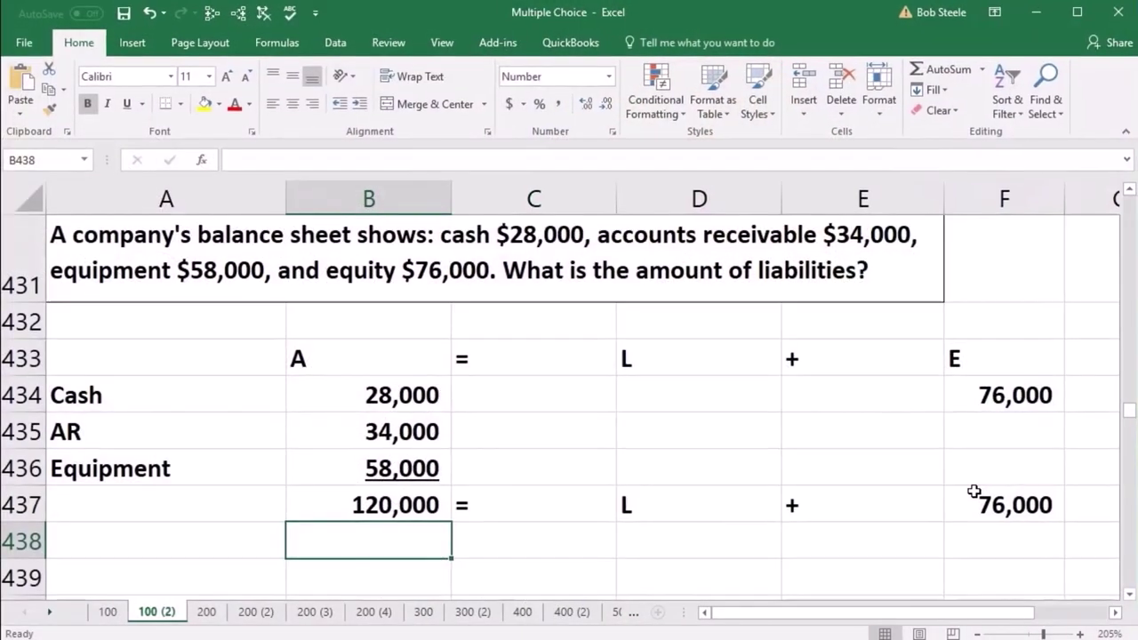
text(-76000)
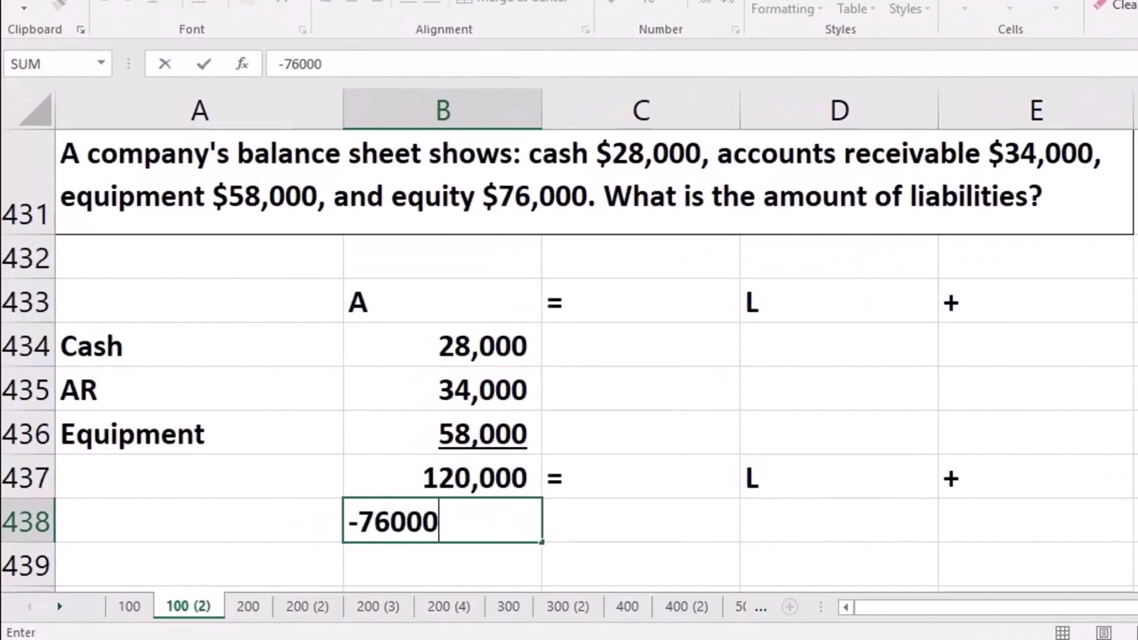
key(Return)
Enter -76000 in F438 to subtract the same amount from the equity side
key(Down)
key(Down)
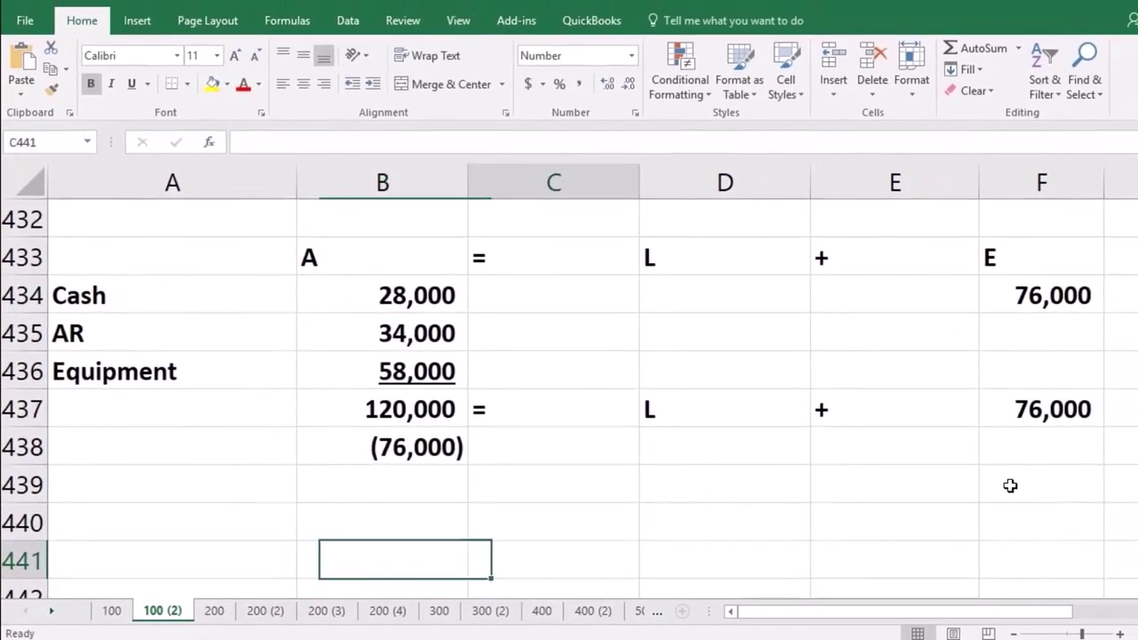
key(Right)
key(Right)
key(Right)
key(Right)
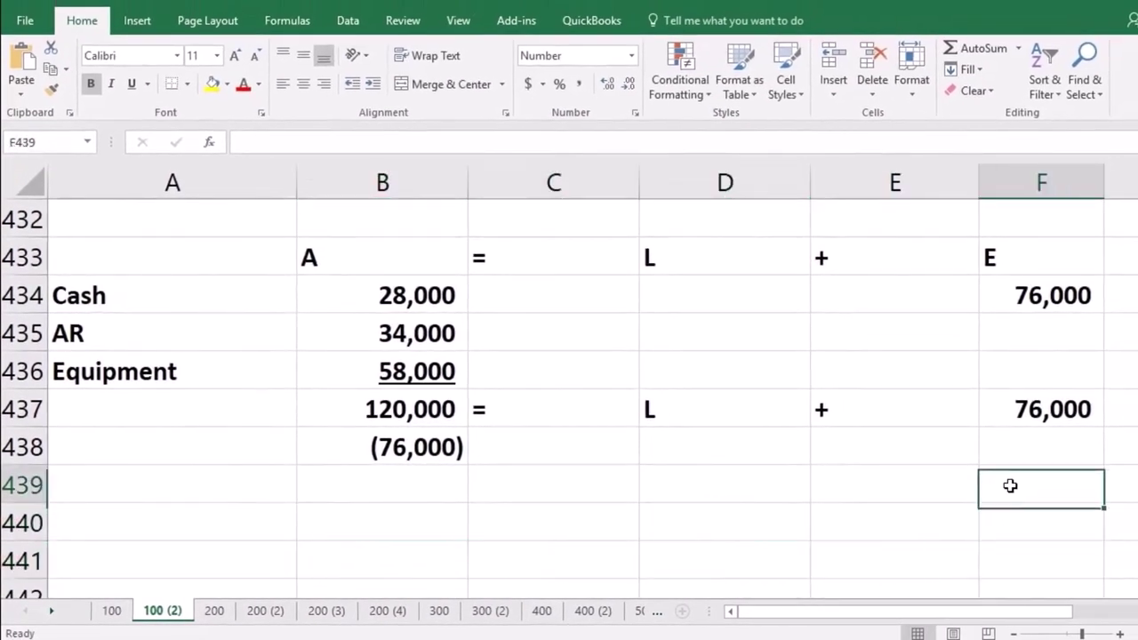
text(-)
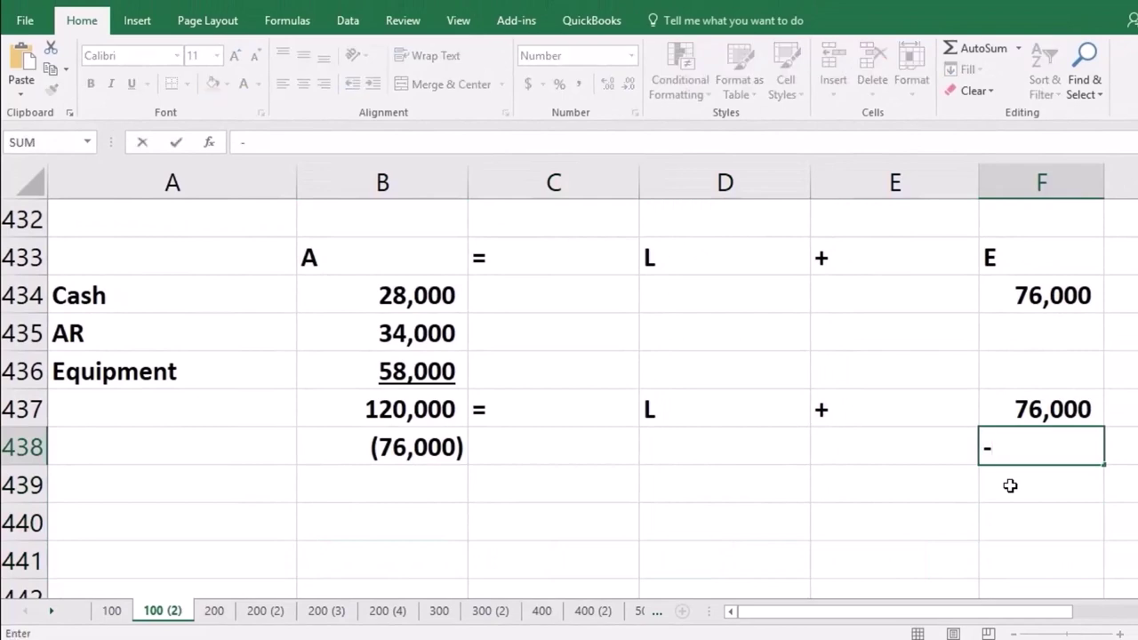
text(76000)
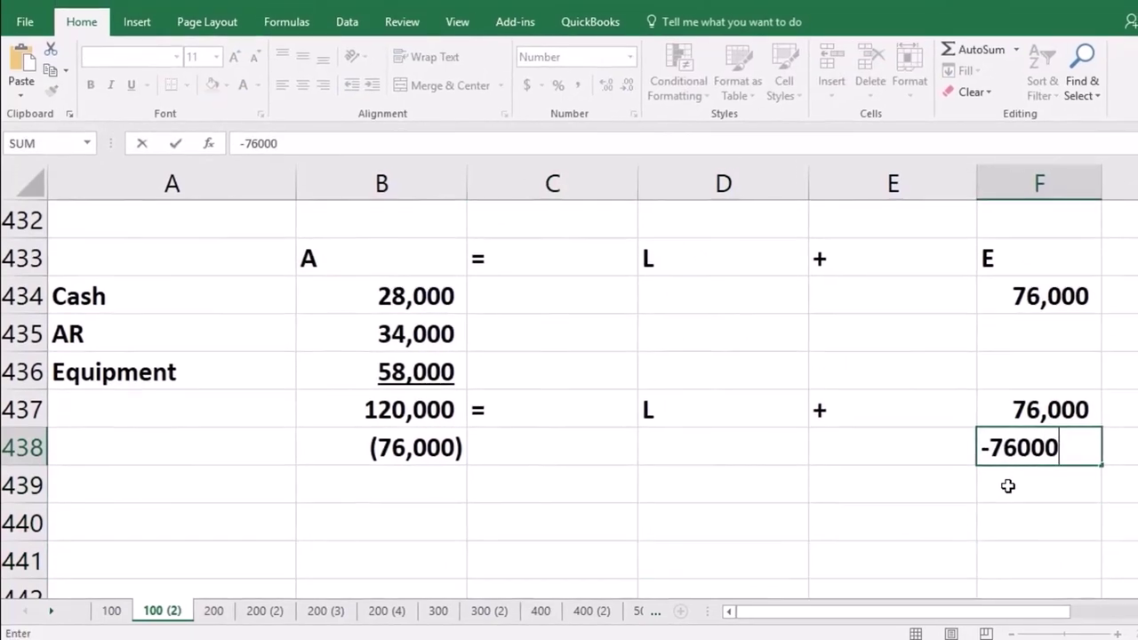
key(Return)
Sum B437:B438 in B439 to get assets less equity
key(Left)
key(Left)
key(Left)
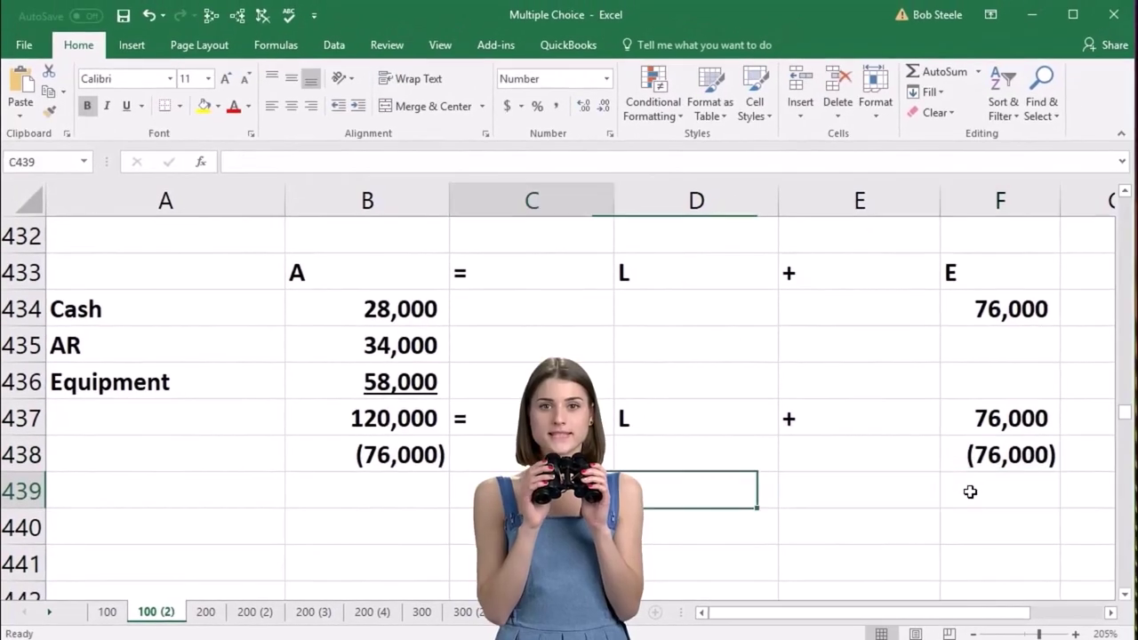
key(Left)
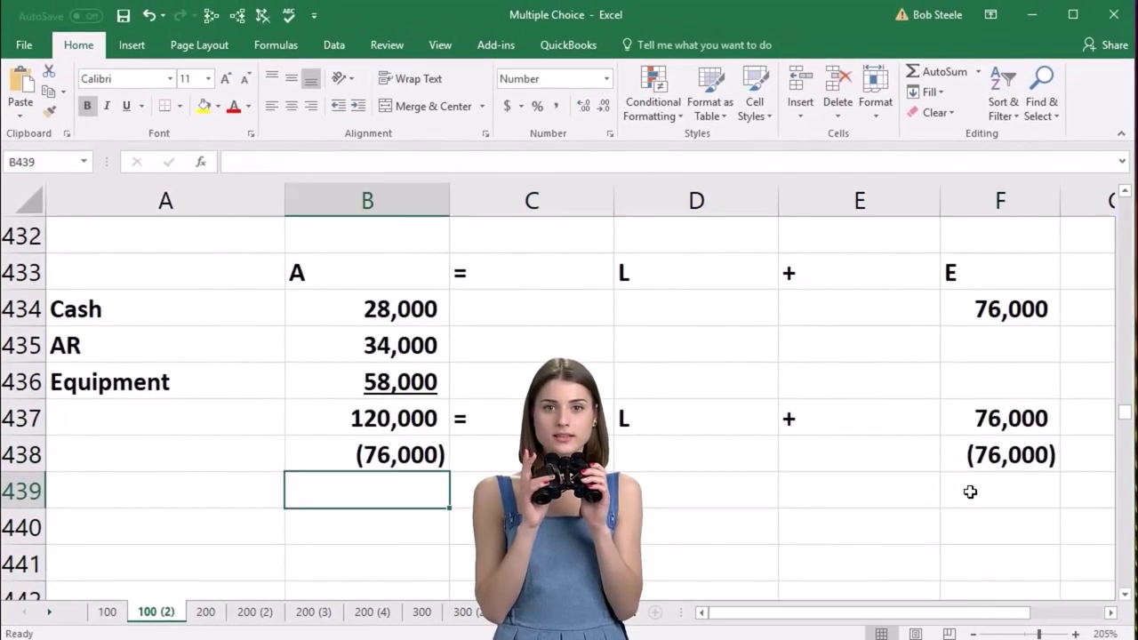
text(+sum()
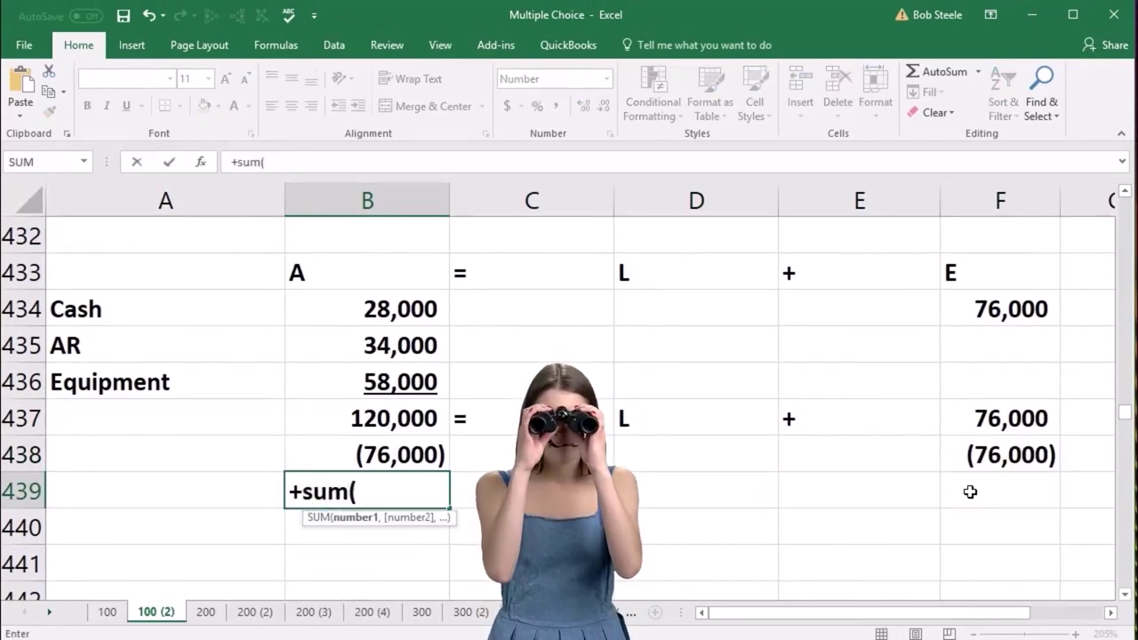
key(Up)
key(Up)
key(shift+Down)
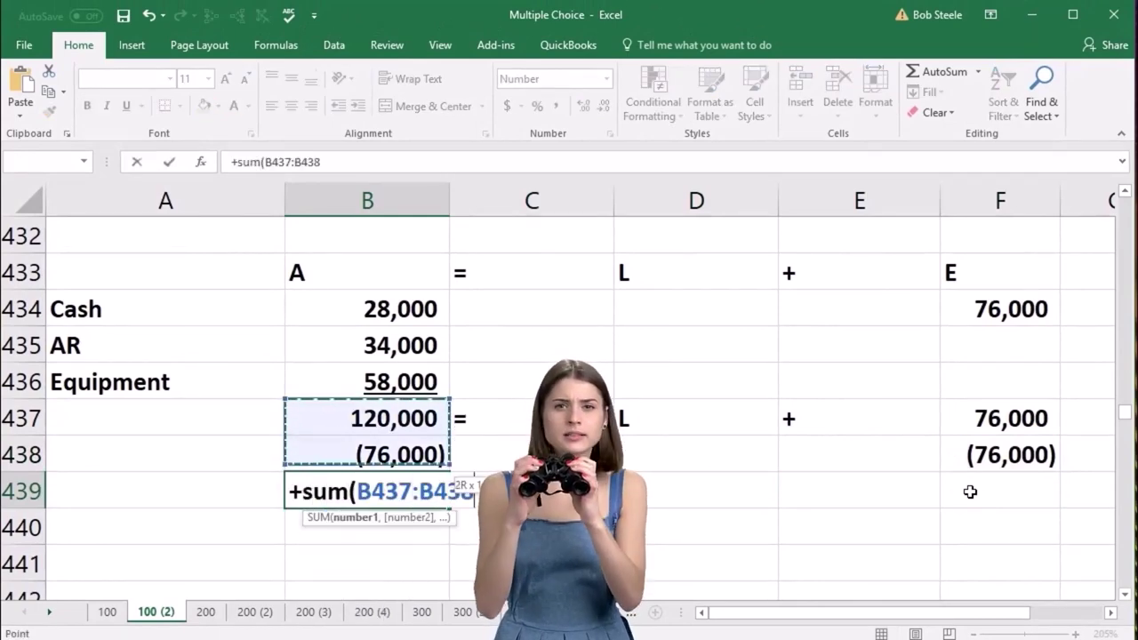
key(Tab)
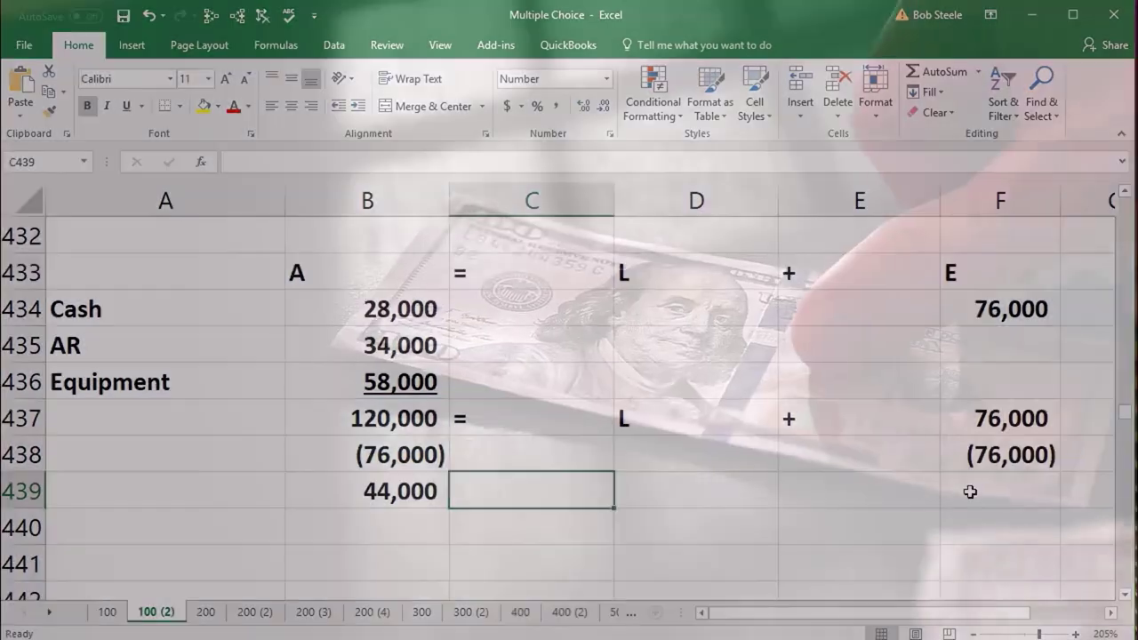
Underline the subtracted amount in B438
key(Up)
key(Left)
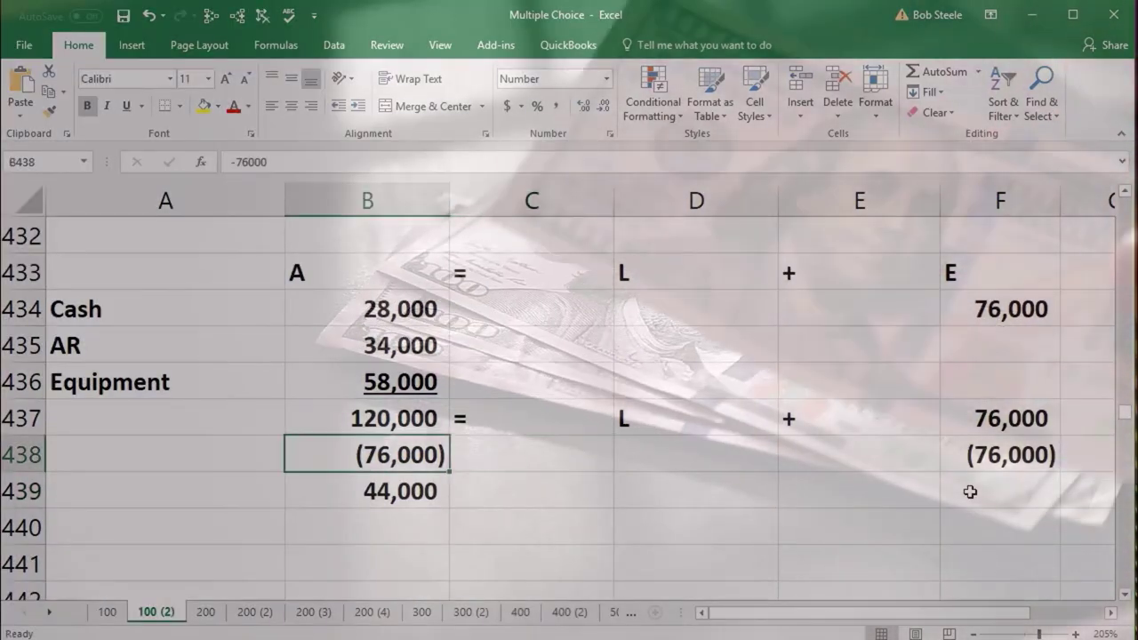
click(128, 106)
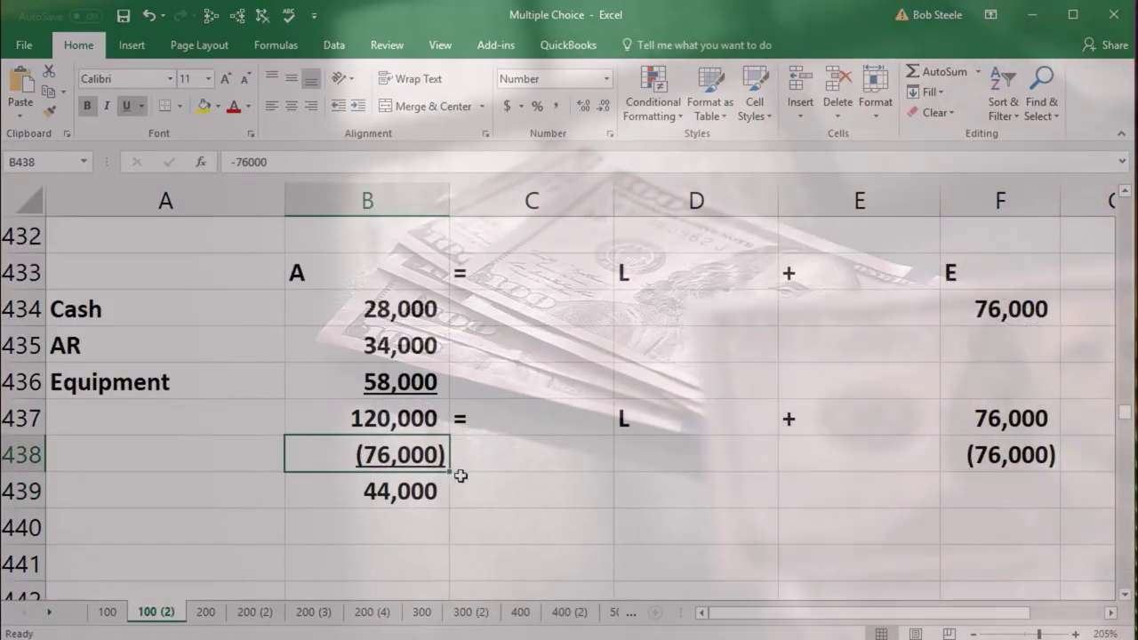
Enter the symbols =, L and + across C438:E438 on the subtraction row
click(483, 448)
text(=)
key(Tab)
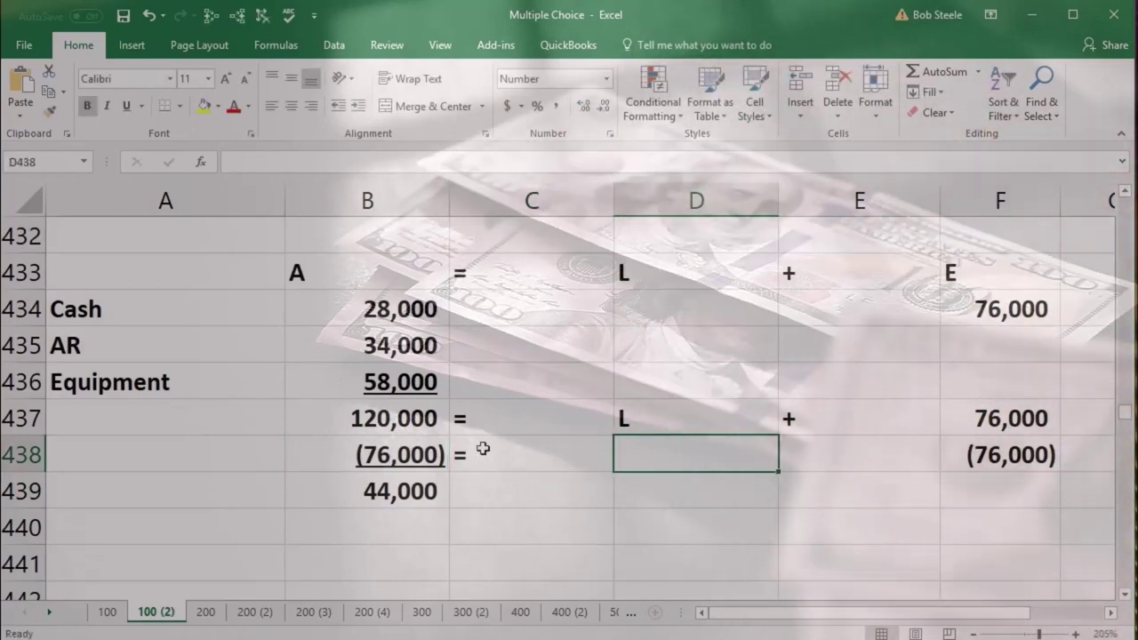
text(L)
key(Tab)
text(+)
key(Tab)
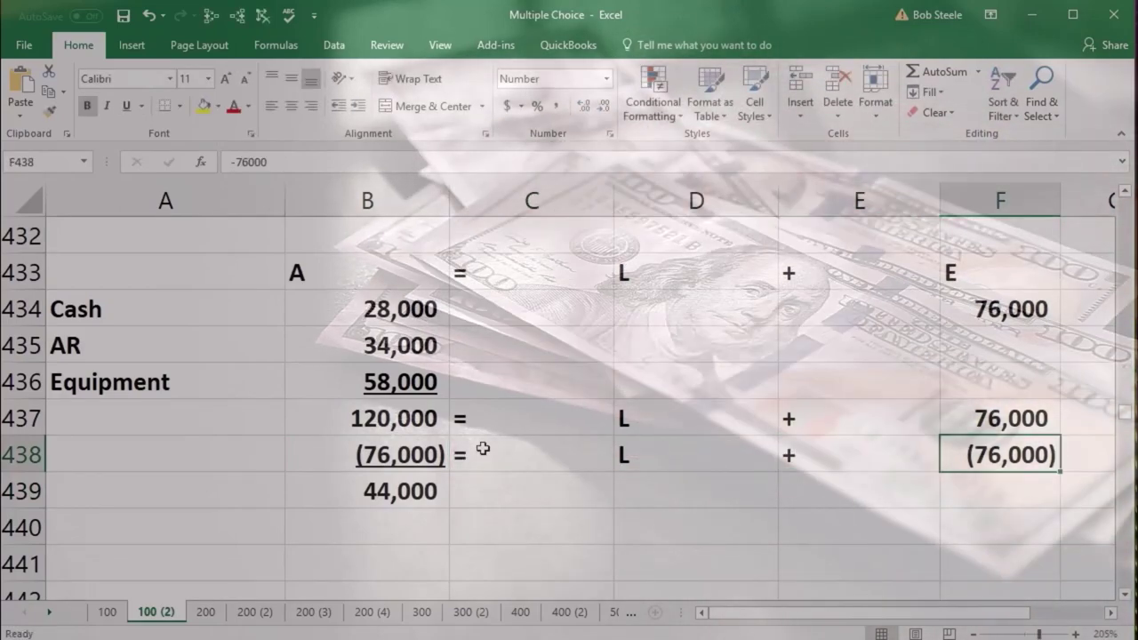
Enter the symbols +, L and + across C439:E439 on the result row
key(Return)
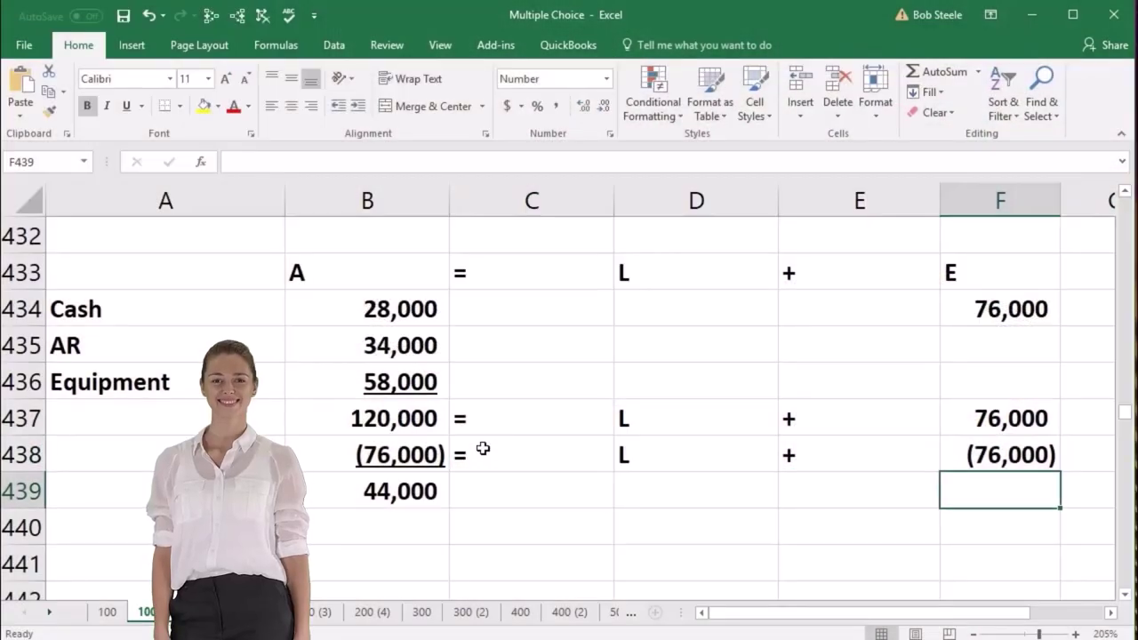
key(Left)
key(Left)
key(Left)
text(+)
key(Tab)
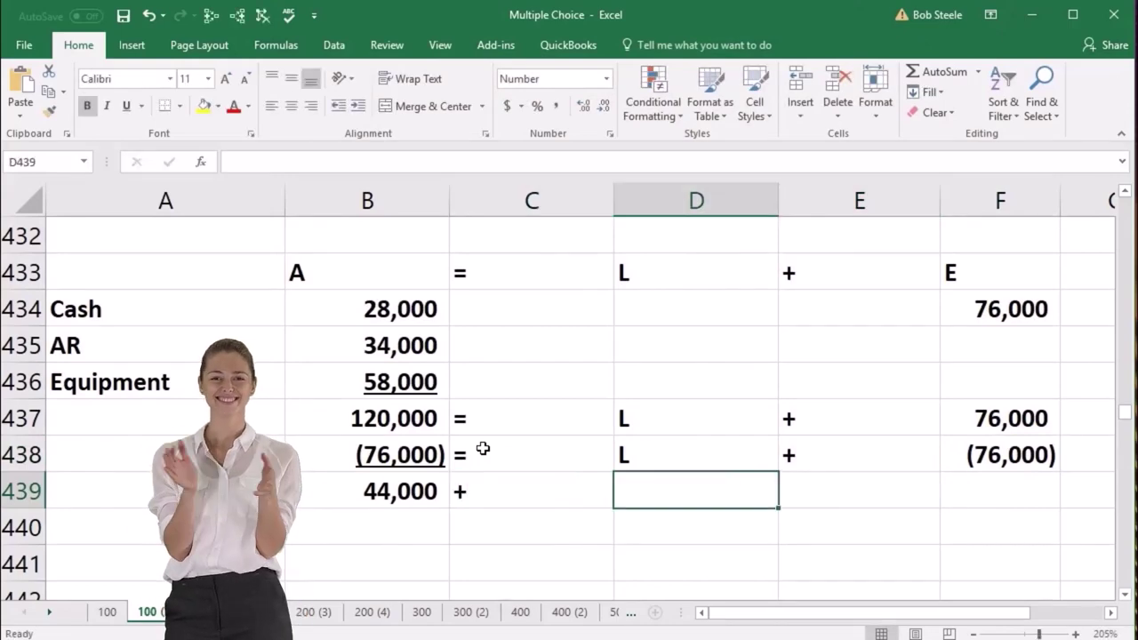
text(L)
key(Tab)
text(+)
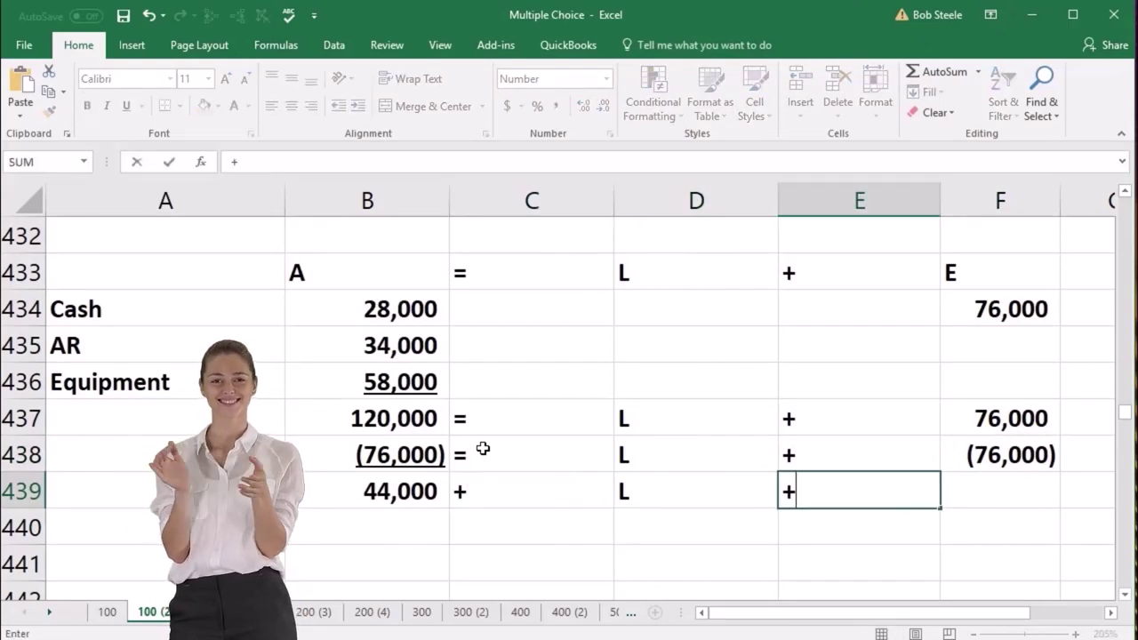
key(Tab)
Add the equity amounts in F439 with the formula +F437+F438
text(+)
key(Up)
key(Up)
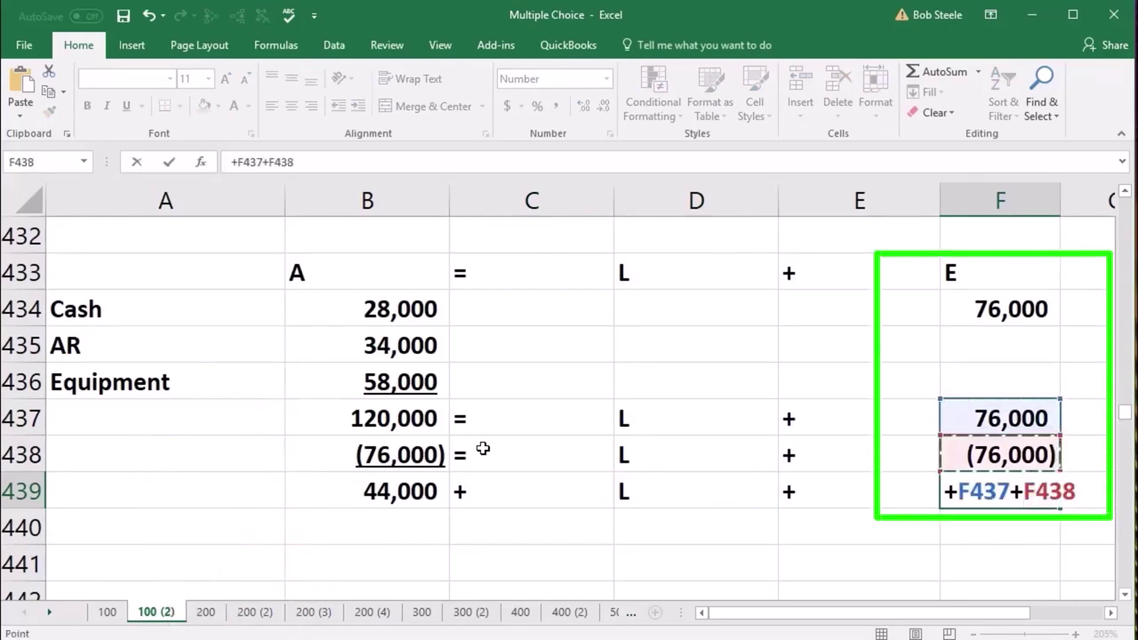
key(Return)
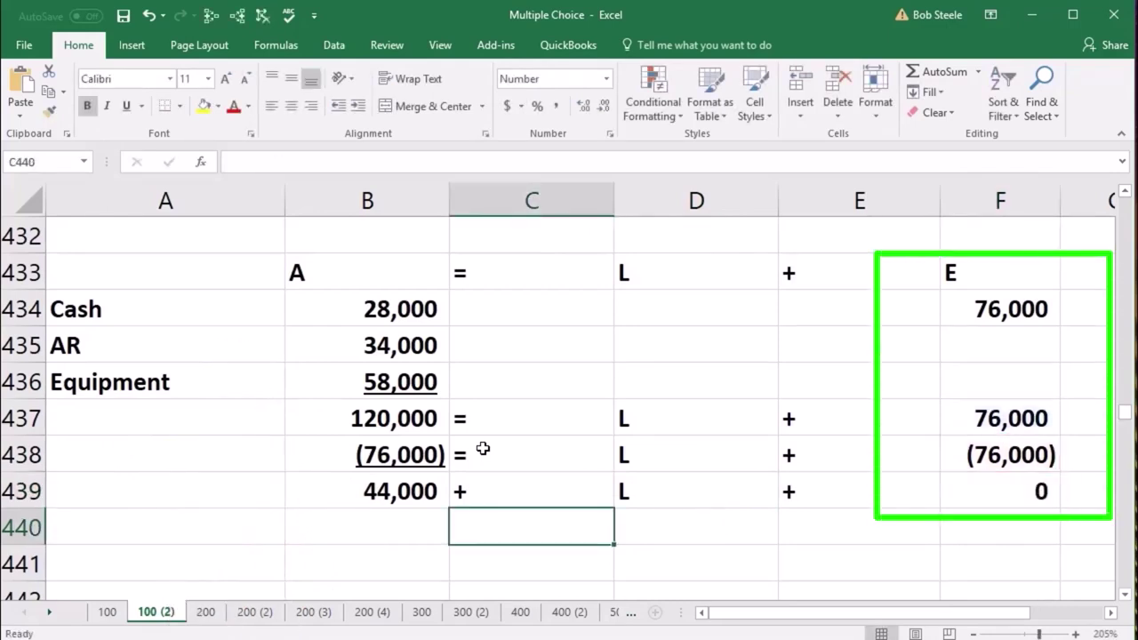
Write the liabilities answer across B441:D441 as L, = and a formula referencing B439
key(Left)
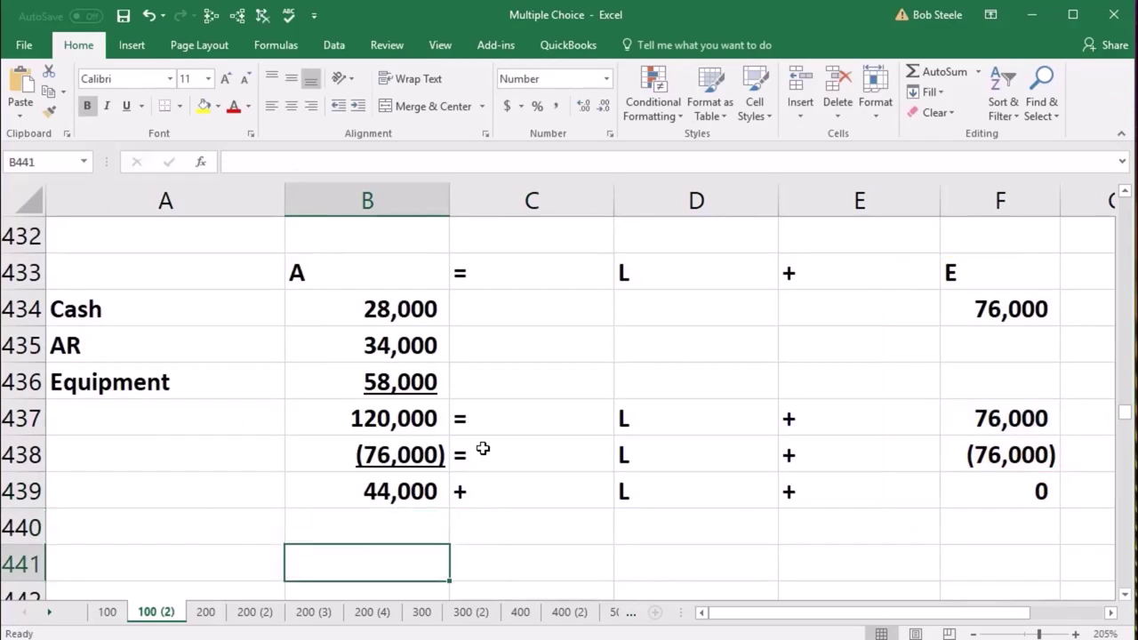
text(L)
key(Tab)
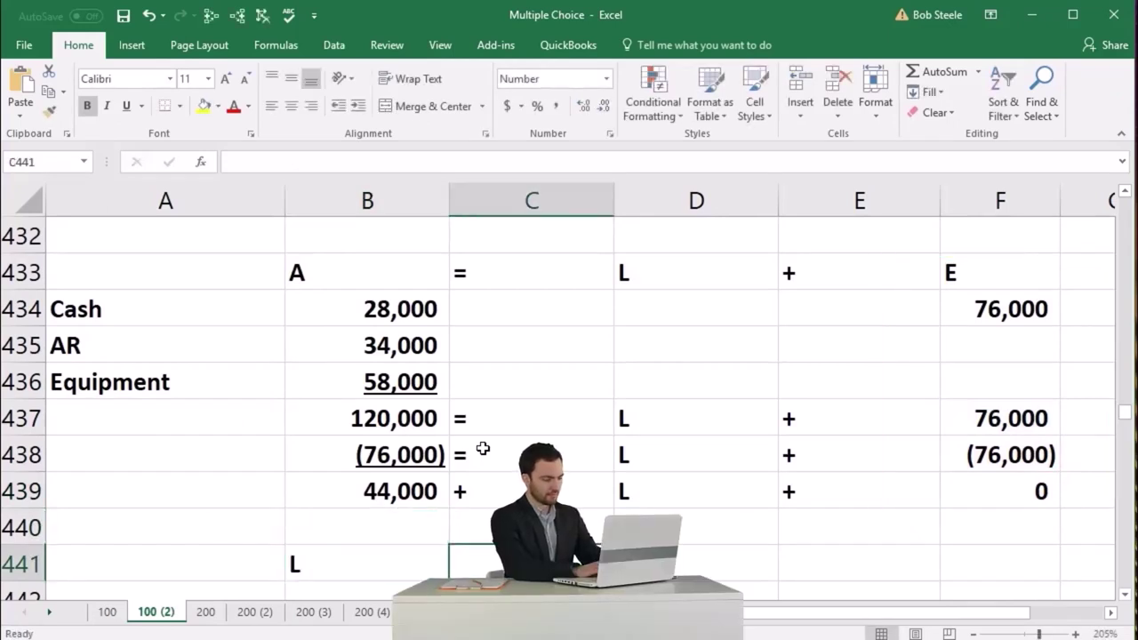
text(=)
key(Tab)
text(+)
key(Left)
key(Left)
key(Up)
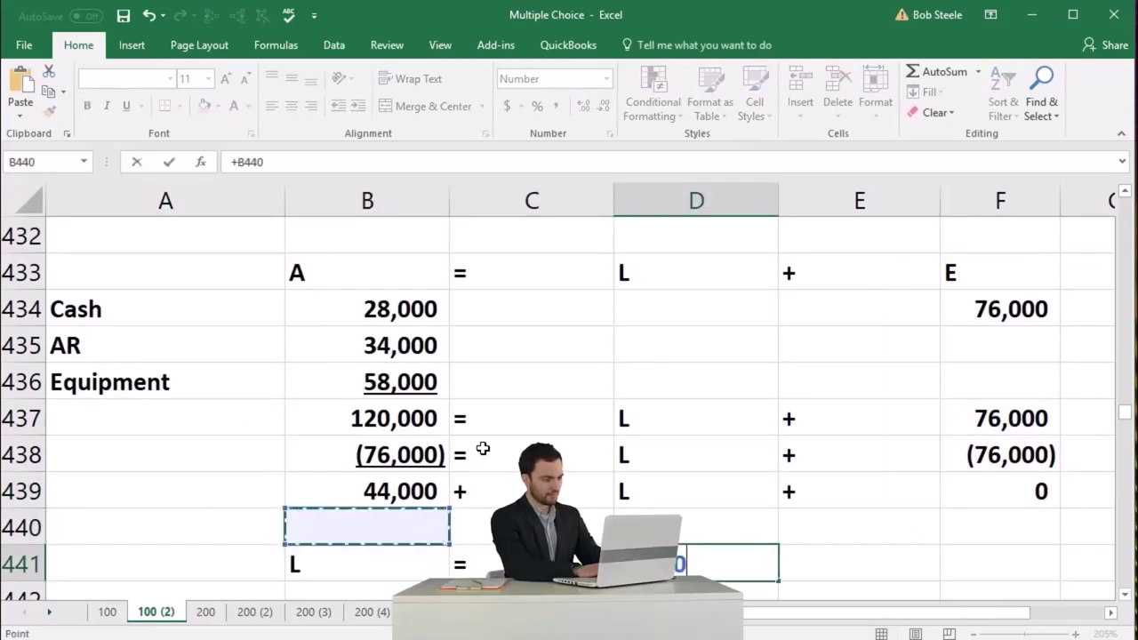
key(Up)
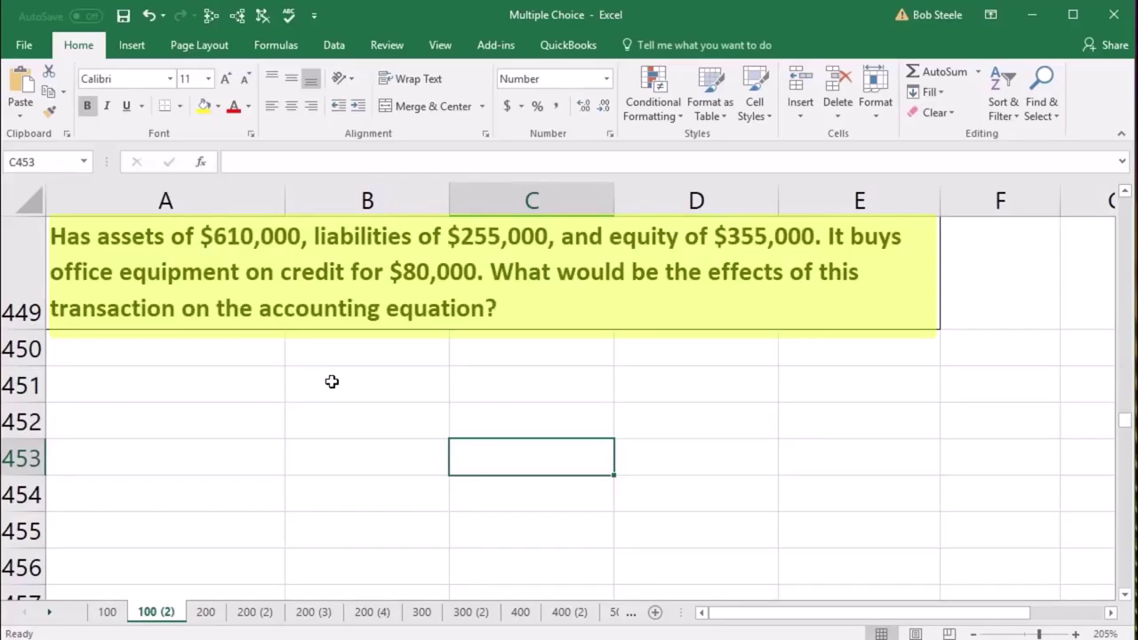
Enter the accounting equation headings A, =, L, + and E across B451:F451 below the office equipment question
click(332, 382)
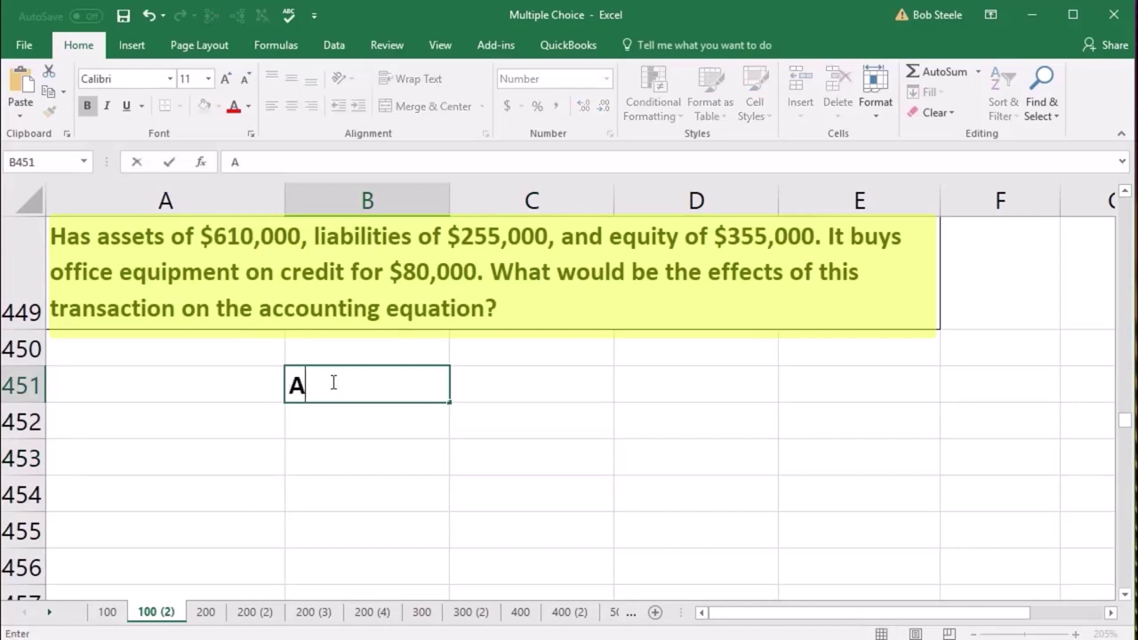
key(Tab)
text(=)
key(Tab)
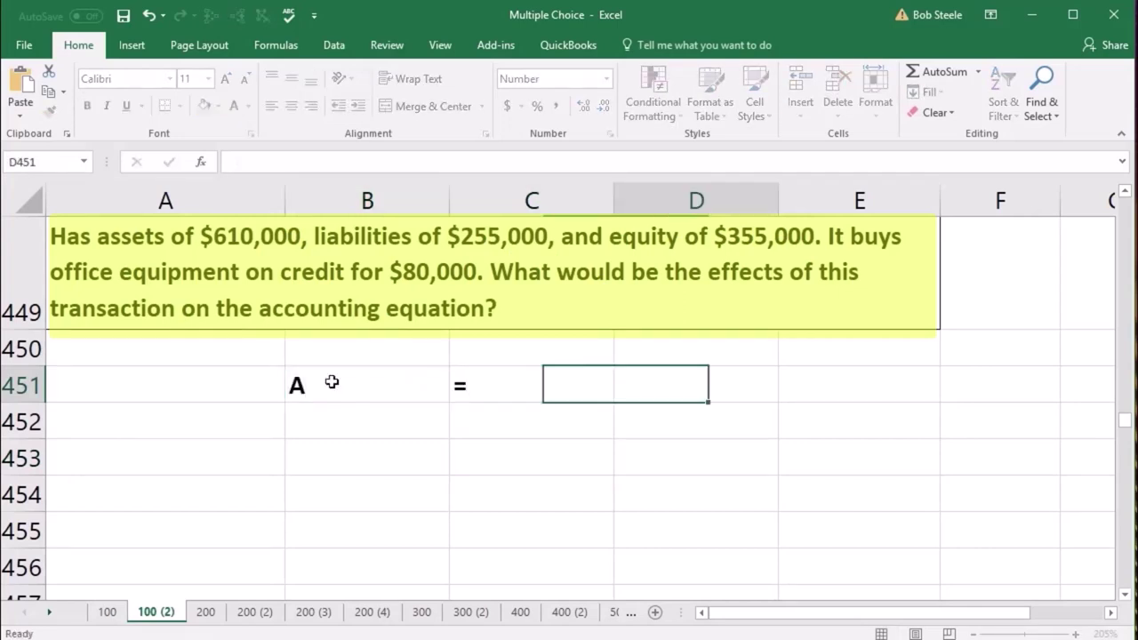
text(L)
key(Tab)
text(+)
key(Tab)
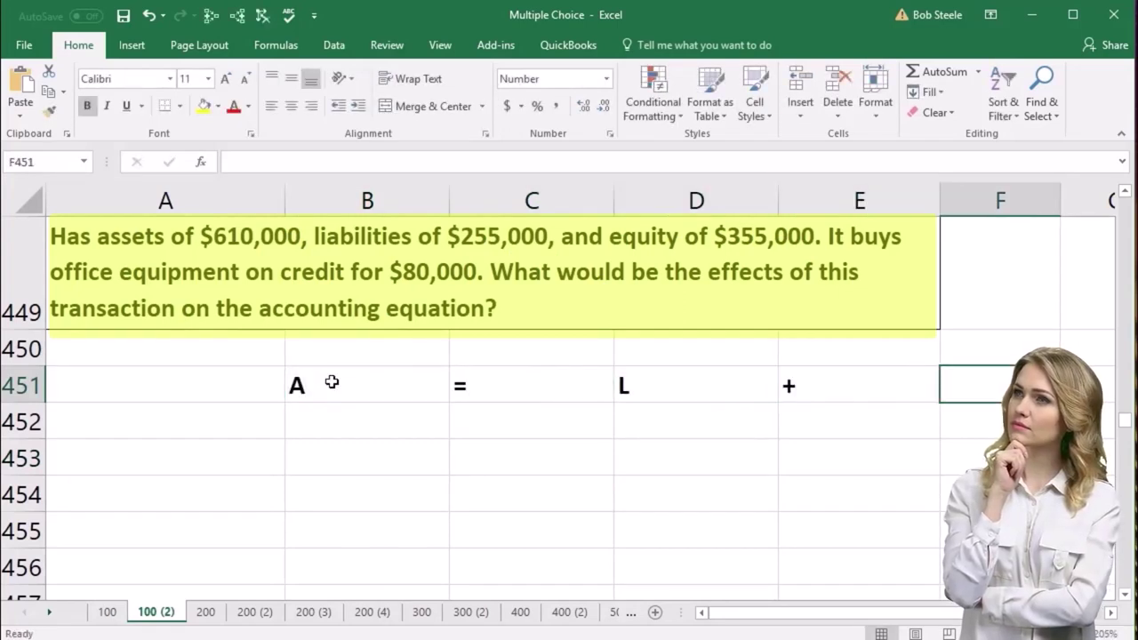
text(E)
key(Return)
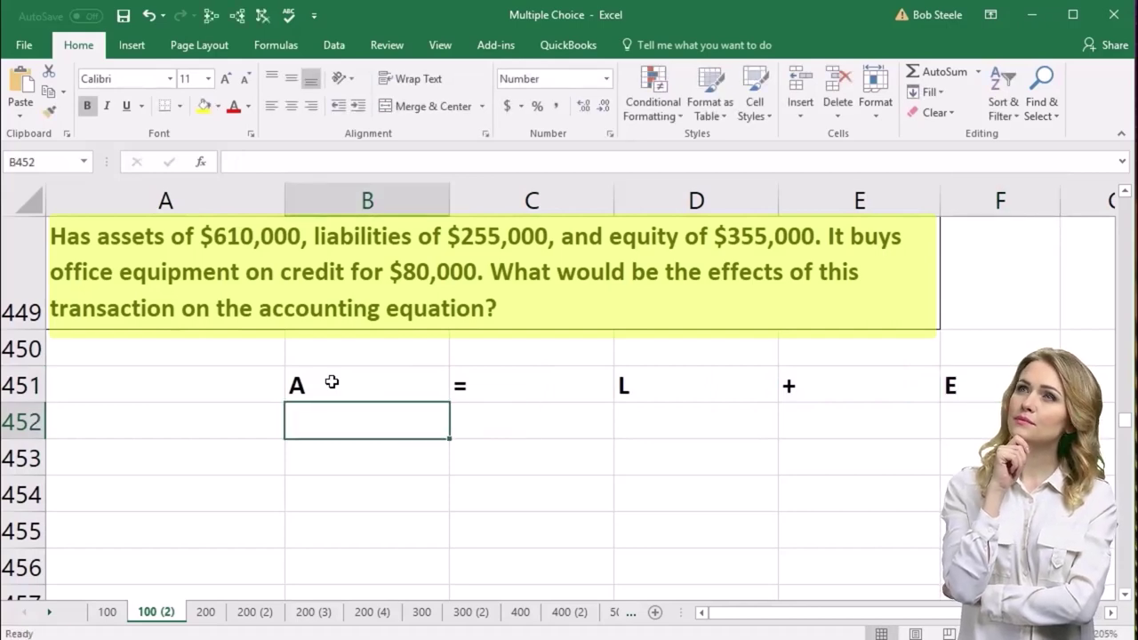
Enter the opening balances 610,000, +, 255,000, + and 355,000 across B452:F452 beneath the equation headings
text(6100)
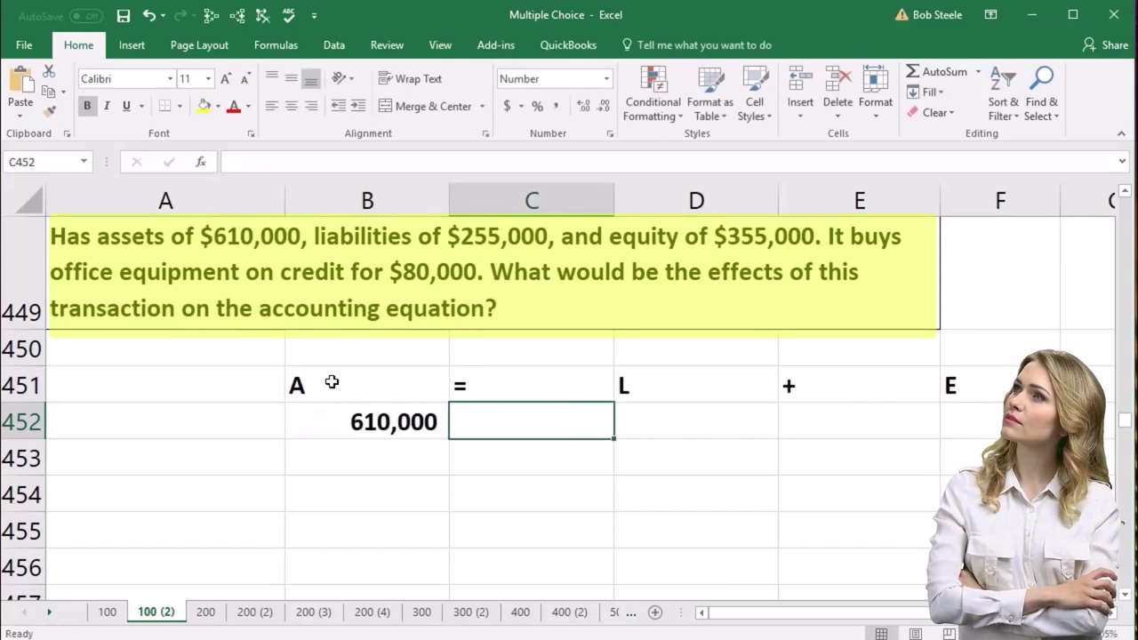
text(+)
key(Tab)
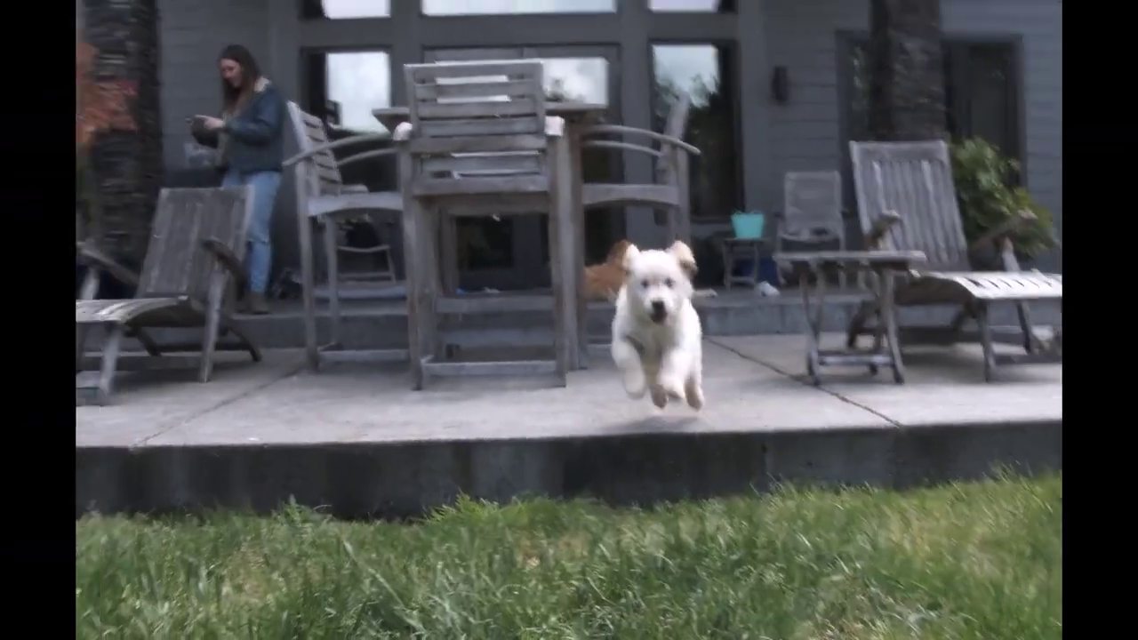
text(55)
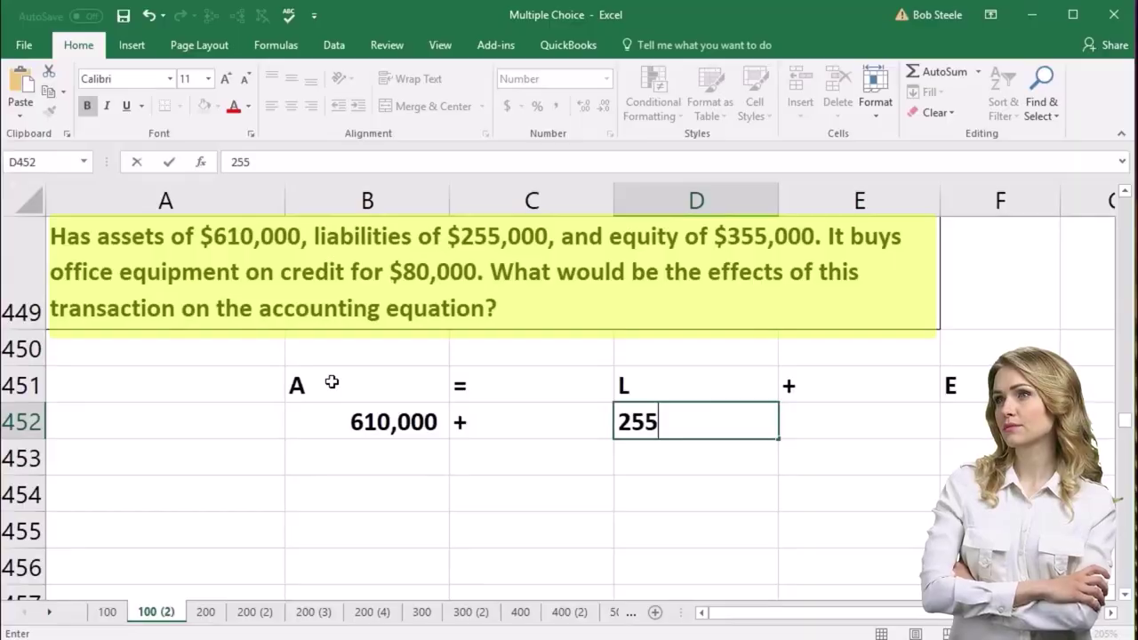
text(000)
key(Tab)
text(+)
key(Tab)
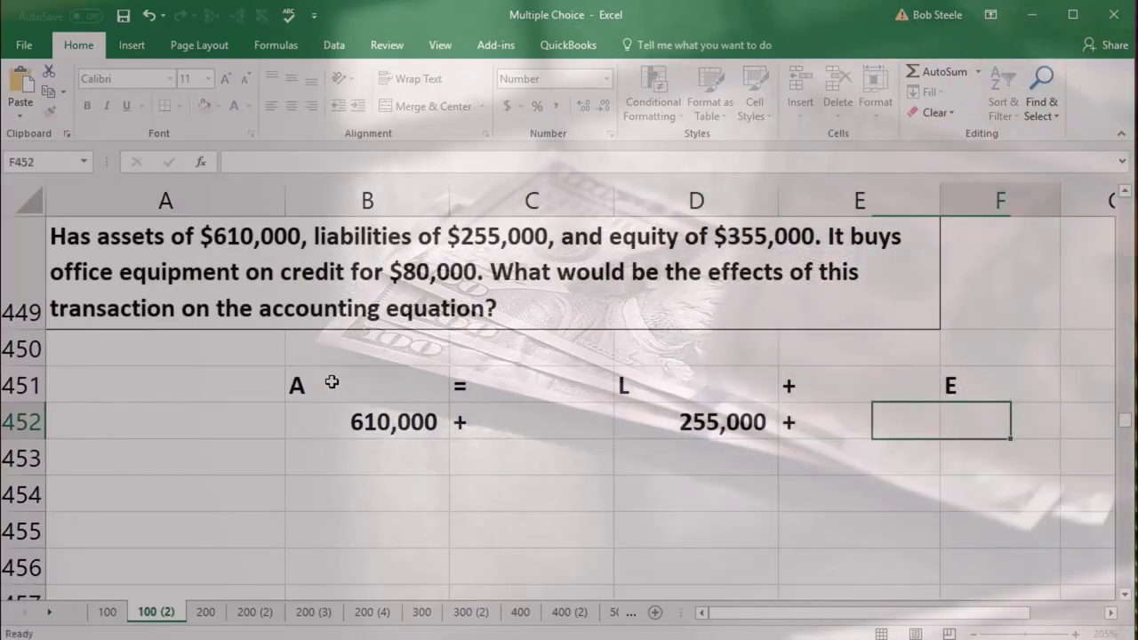
text(355,000)
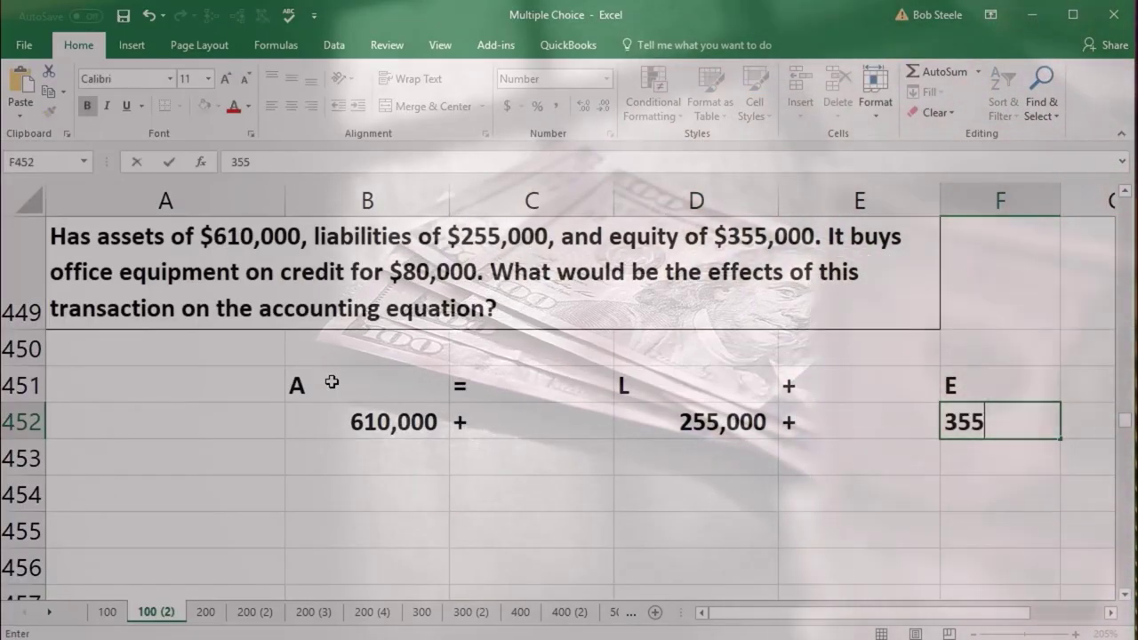
key(Return)
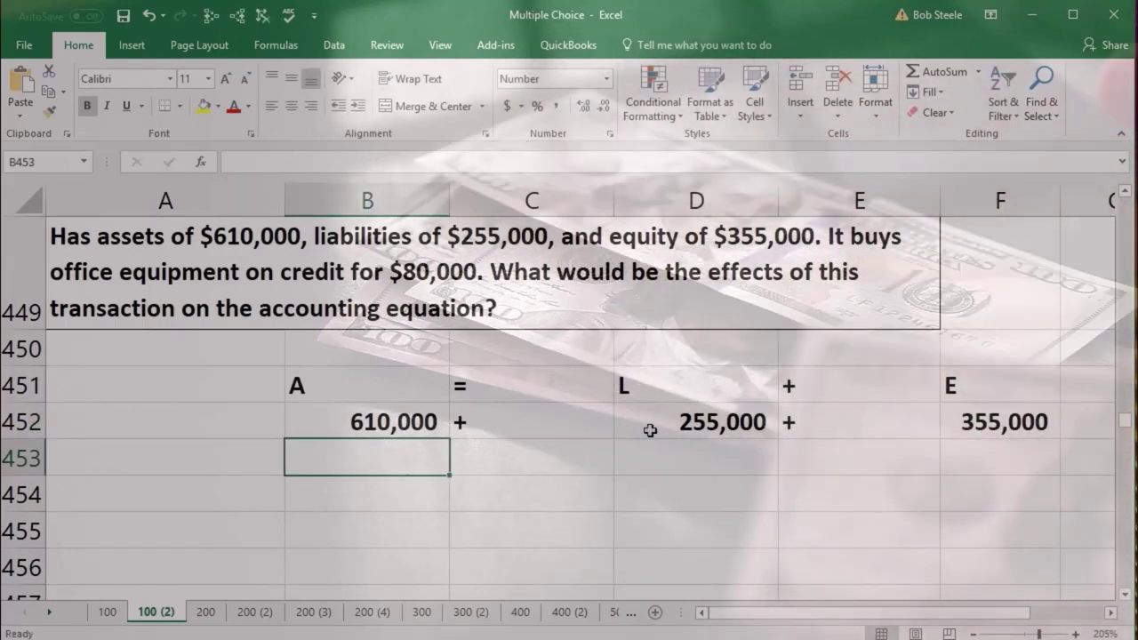
Check the sum of liabilities and equity in D452:F452 against the assets amount
drag(650, 429, 965, 421)
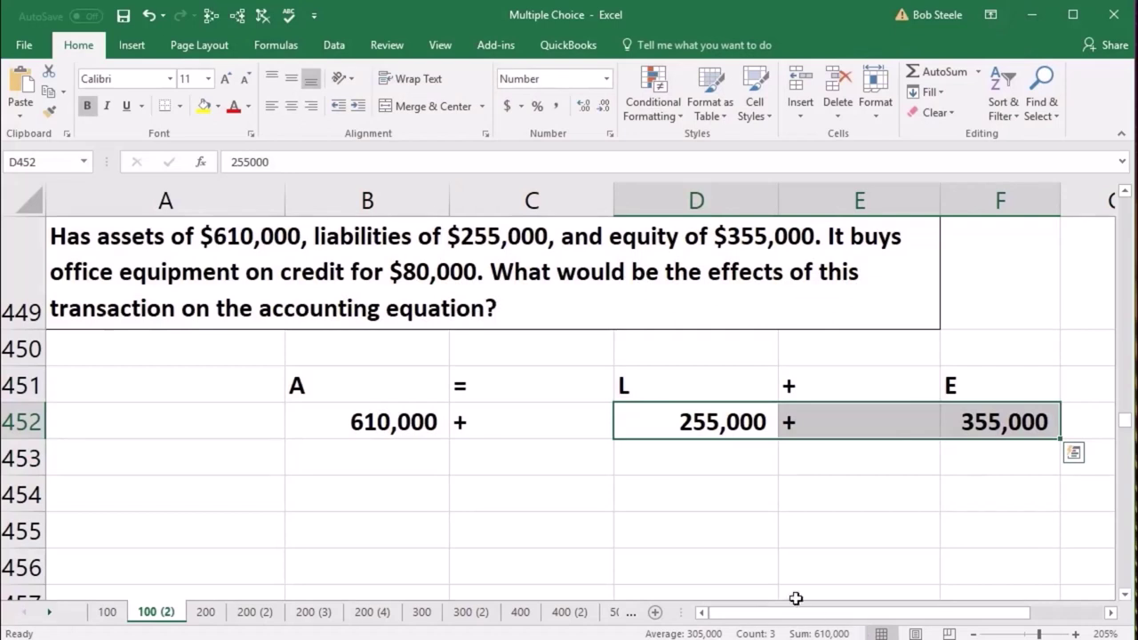
click(411, 462)
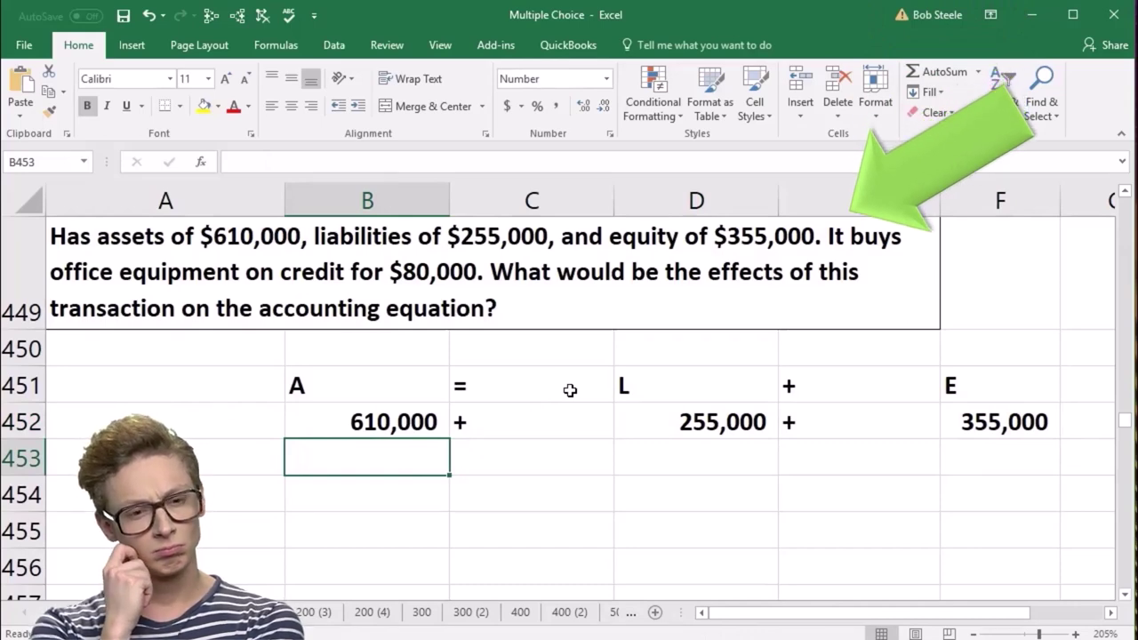
key(Left)
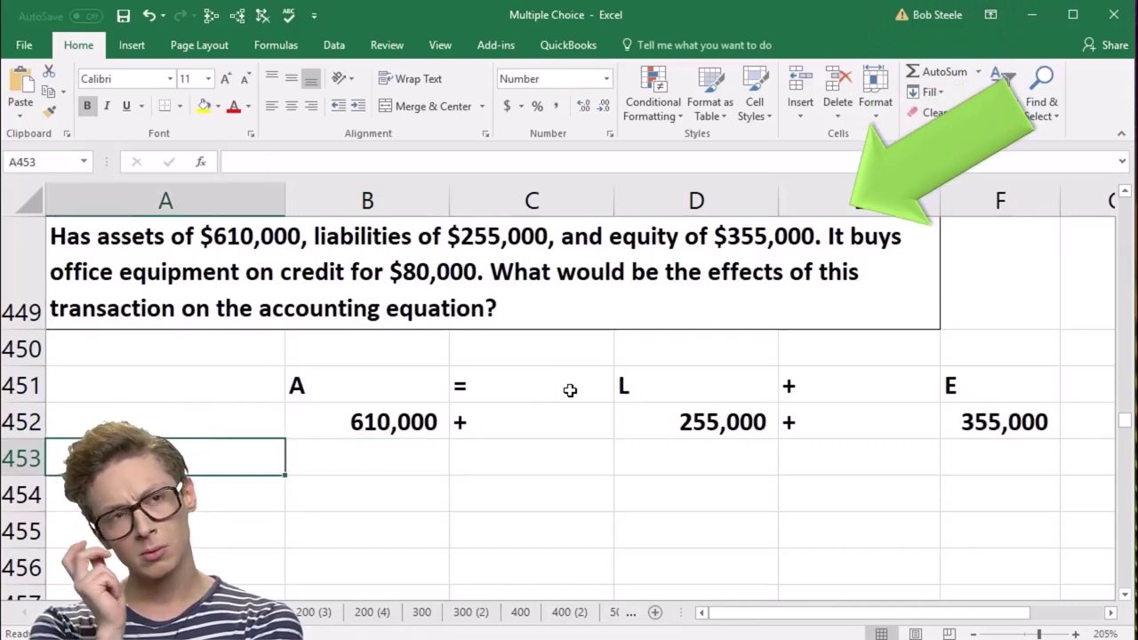
key(Up)
key(Right)
key(Right)
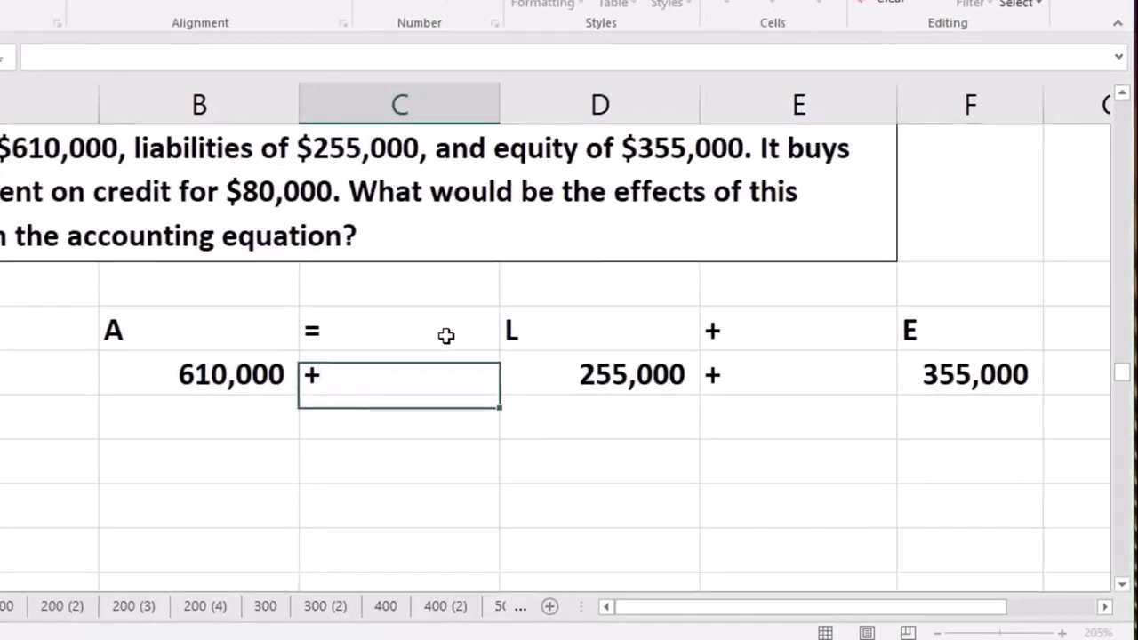
Label A453 as Office equipment and enter 80,000 in the assets column in B453
key(Down)
key(Left)
key(Left)
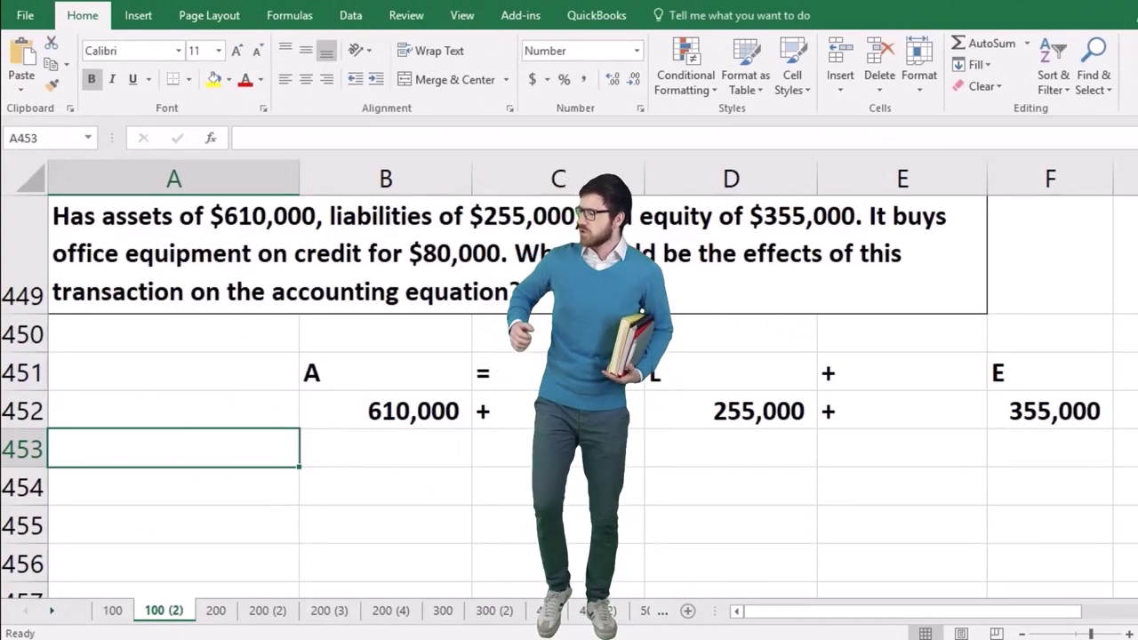
text(Office equipment)
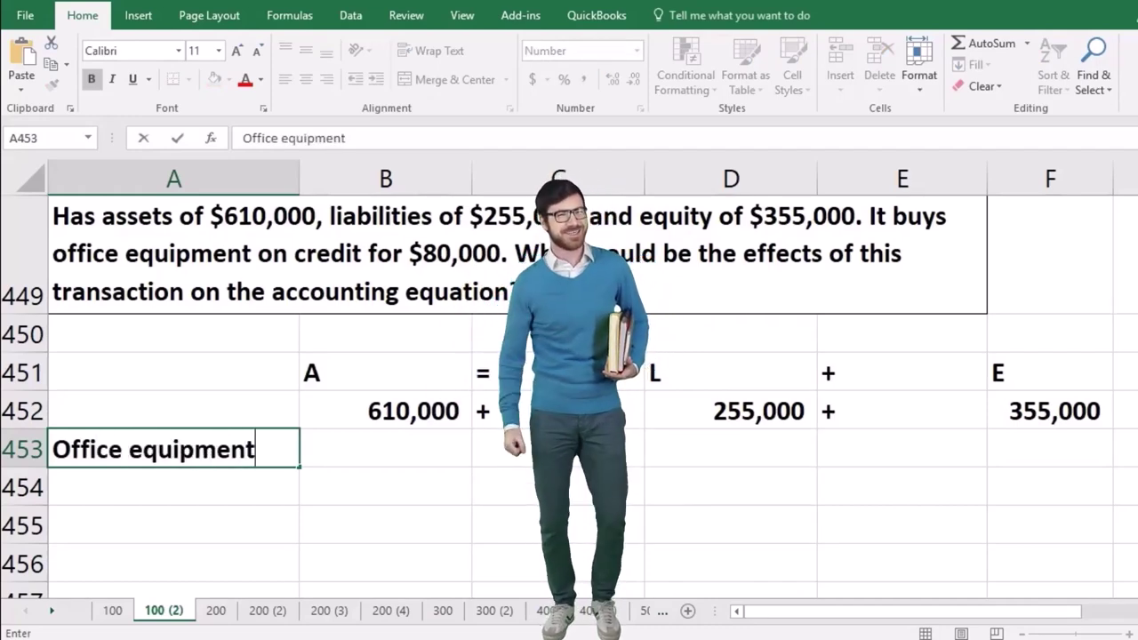
key(Tab)
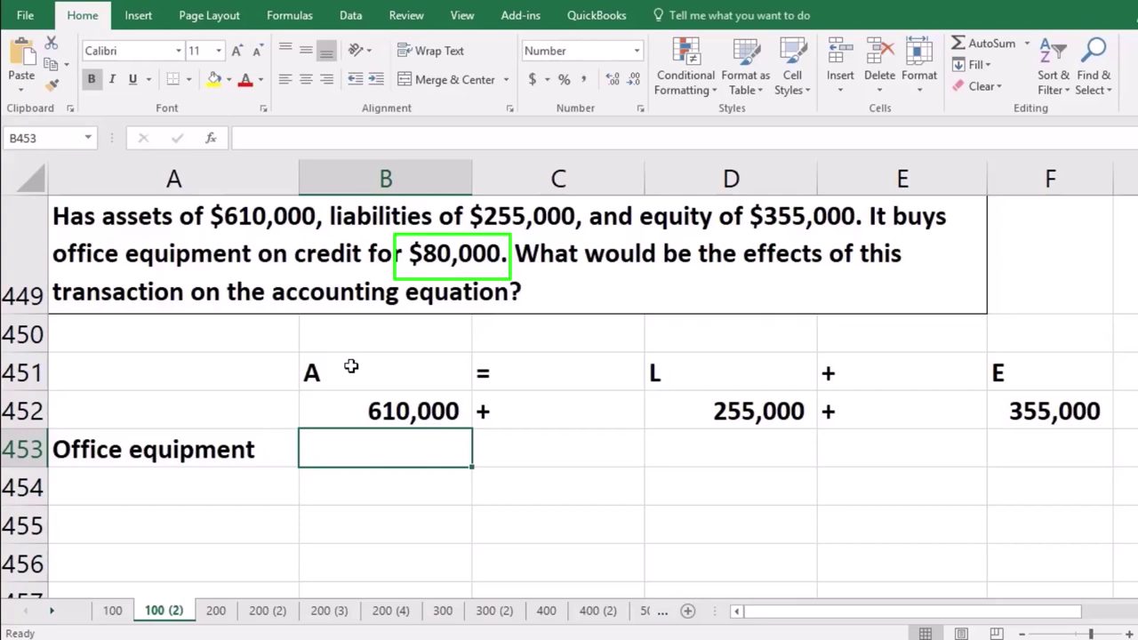
key(Return)
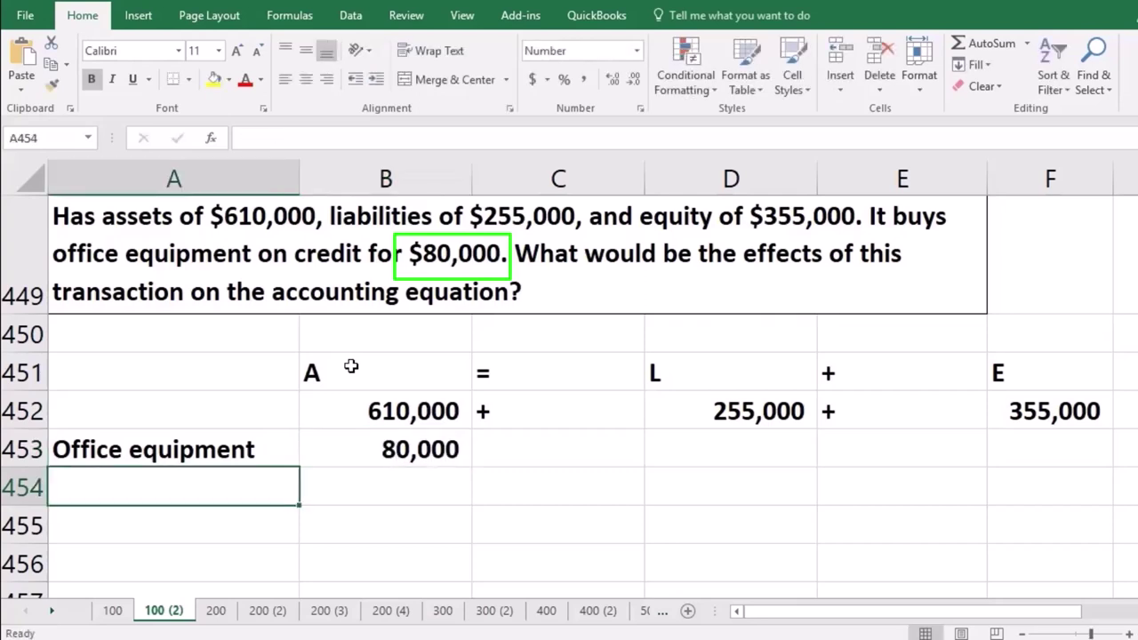